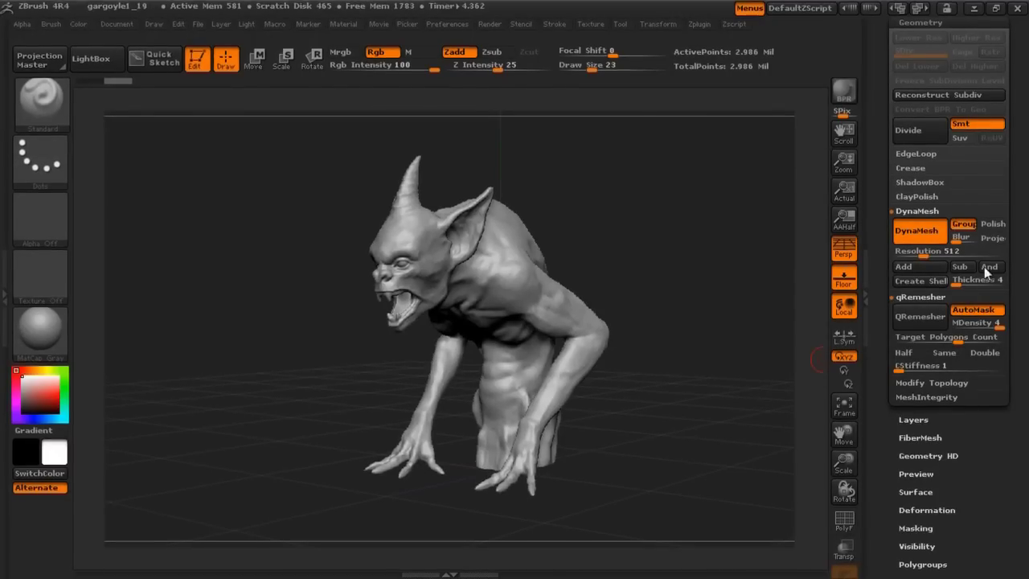
# Collapse the QRemesher and DynaMesh sections in Tool > Geometry and bring up the brush library.
pyautogui.click(922, 296)
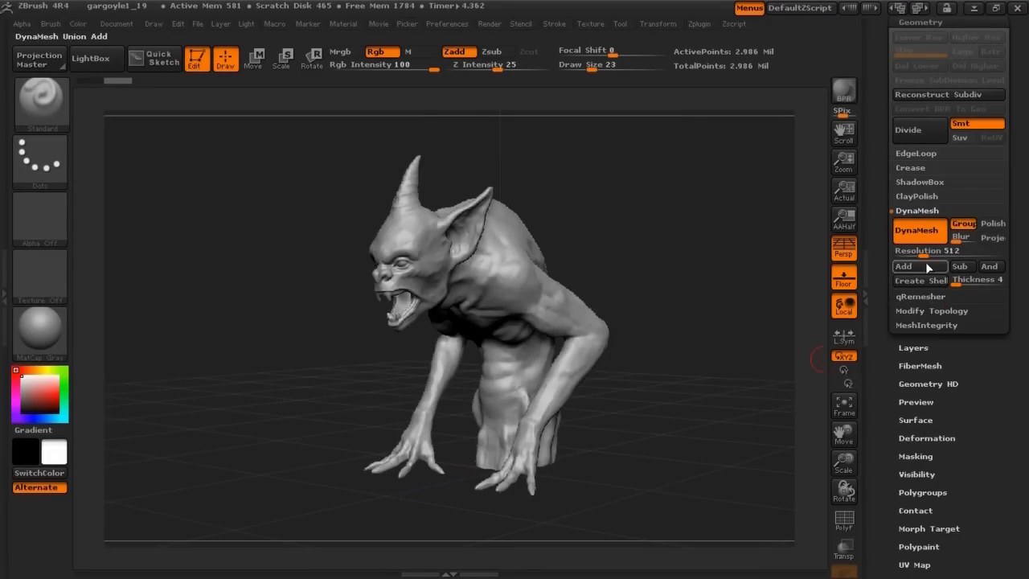
pyautogui.moveTo(750, 273)
pyautogui.mouseDown()
pyautogui.moveTo(692, 283)
pyautogui.moveTo(741, 268)
pyautogui.mouseUp()
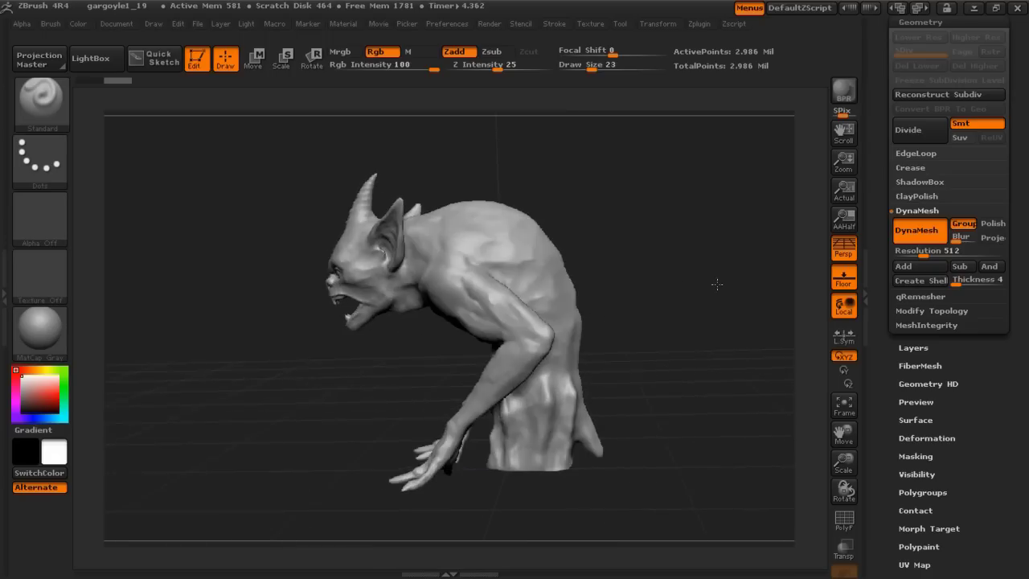
pyautogui.moveTo(1028, 184); pyautogui.dragTo(975, 211)
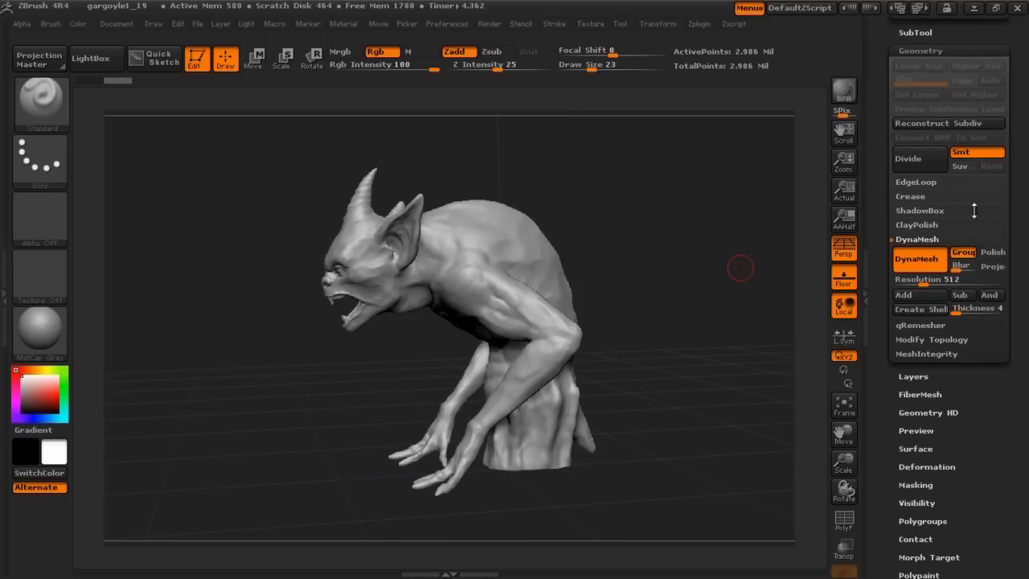
pyautogui.click(922, 238)
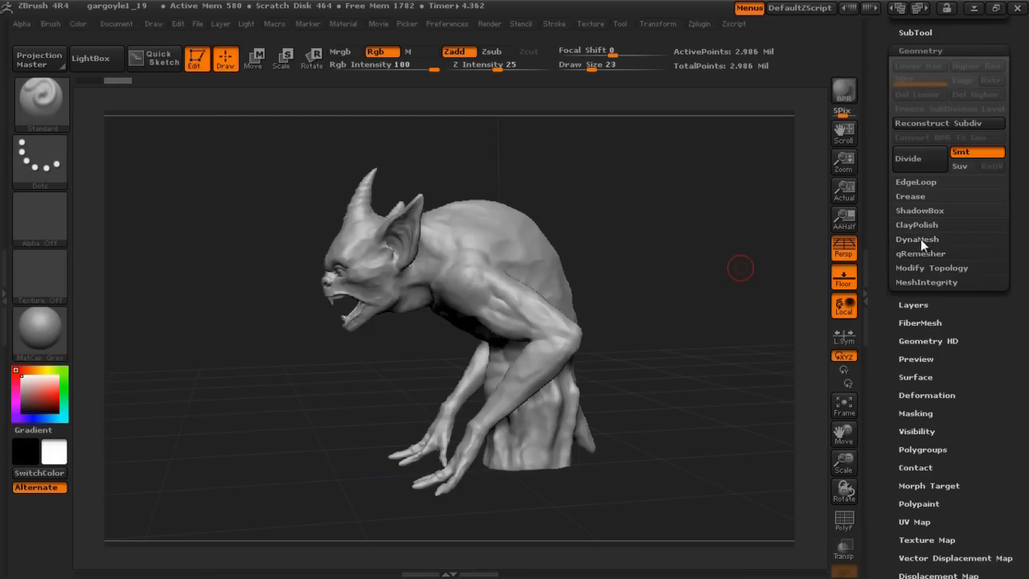
pyautogui.click(919, 266)
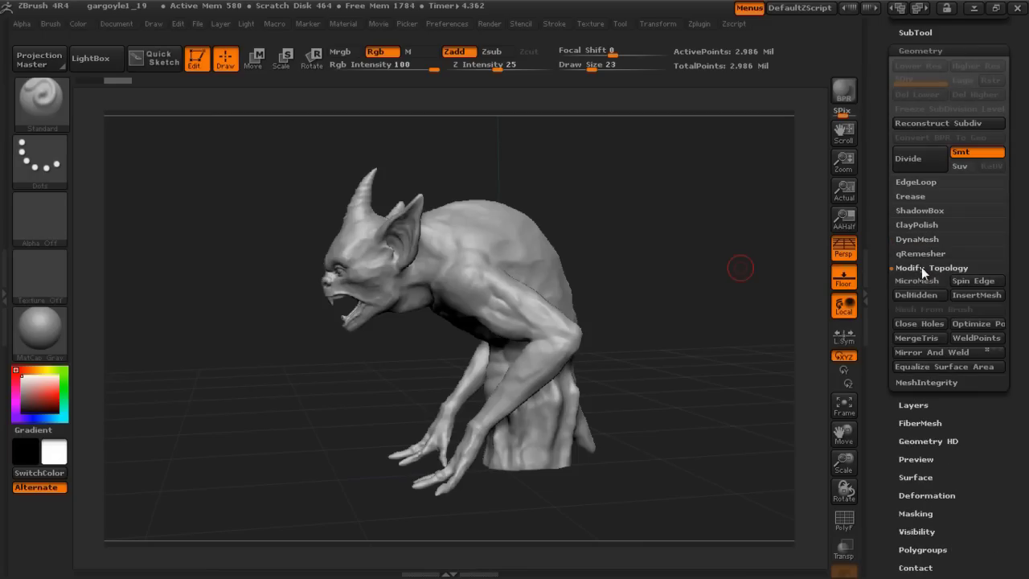
pyautogui.click(922, 267)
pyautogui.click(40, 103)
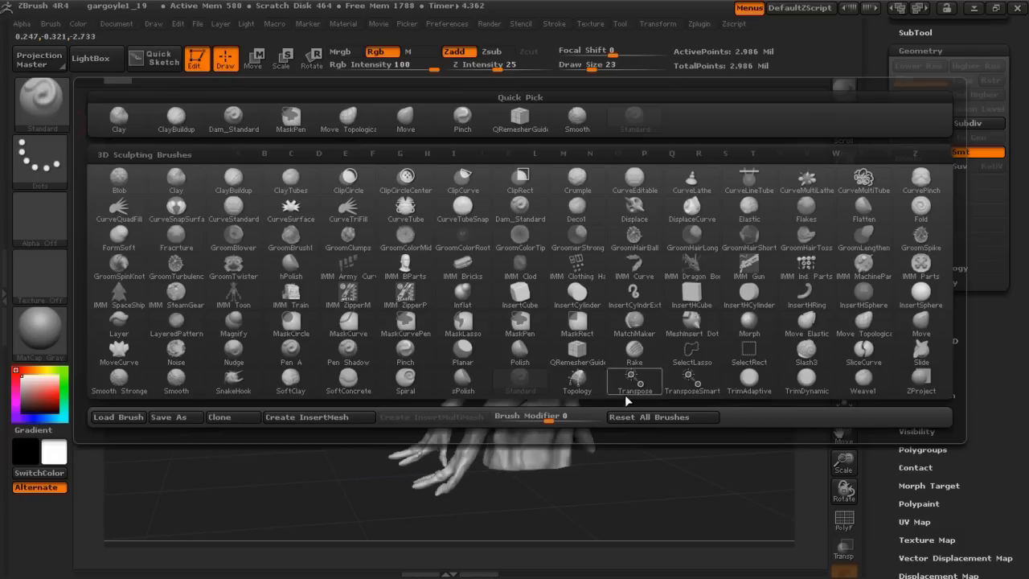
# Select the Topology brush, expand the QRemesher settings and show the Stroke options with the gargoyle facing front.
pyautogui.click(576, 381)
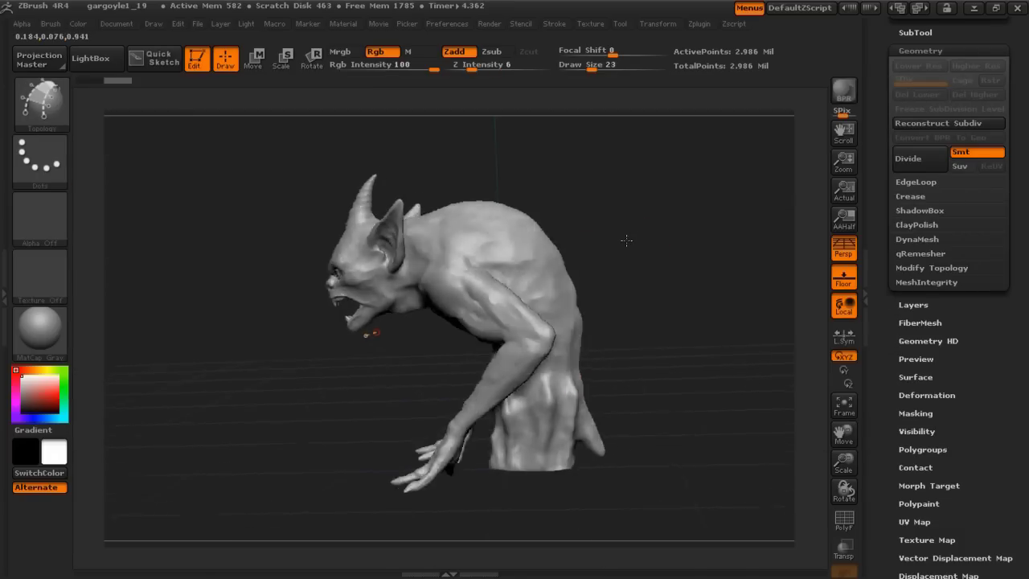
pyautogui.moveTo(657, 238); pyautogui.dragTo(854, 230)
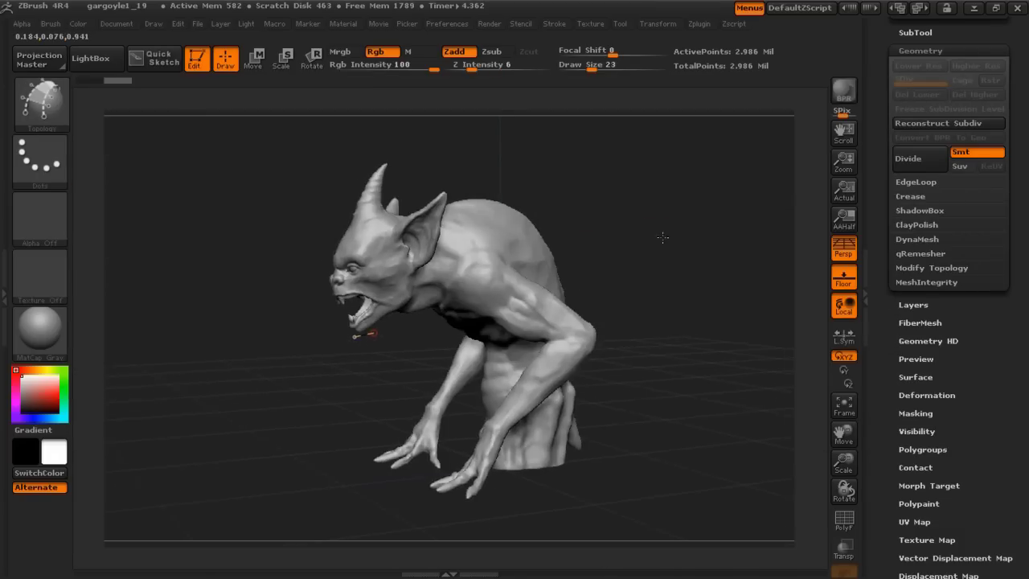
pyautogui.click(921, 253)
pyautogui.scroll(1, 1018, 250)
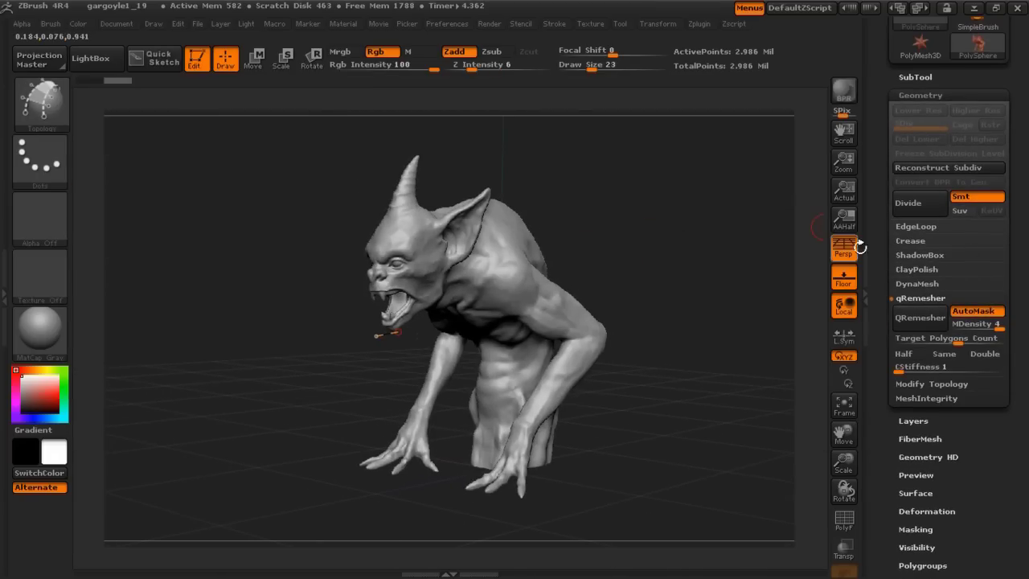
pyautogui.moveTo(688, 261)
pyautogui.mouseDown()
pyautogui.moveTo(664, 217)
pyautogui.moveTo(734, 217)
pyautogui.mouseUp()
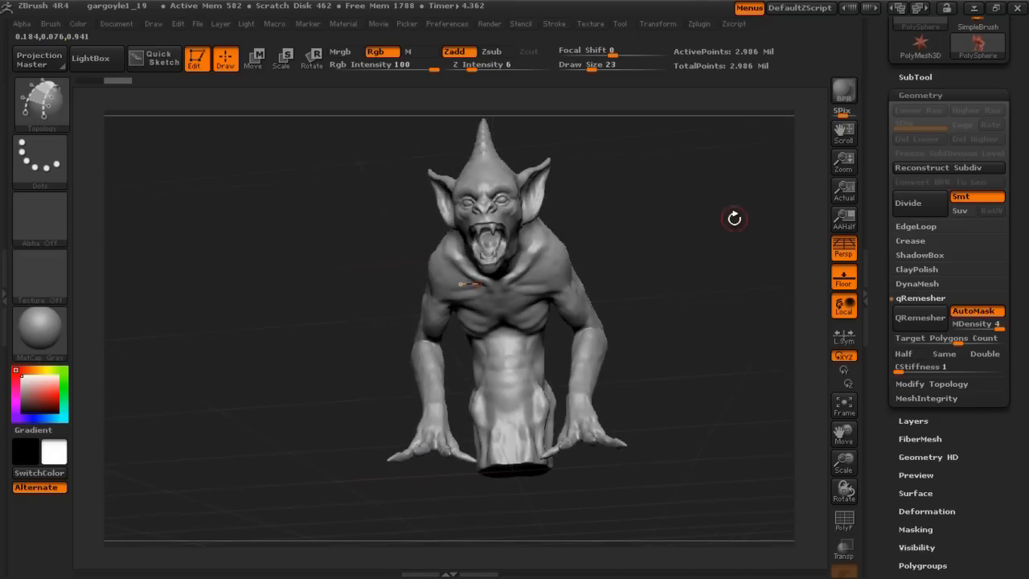
pyautogui.click(555, 23)
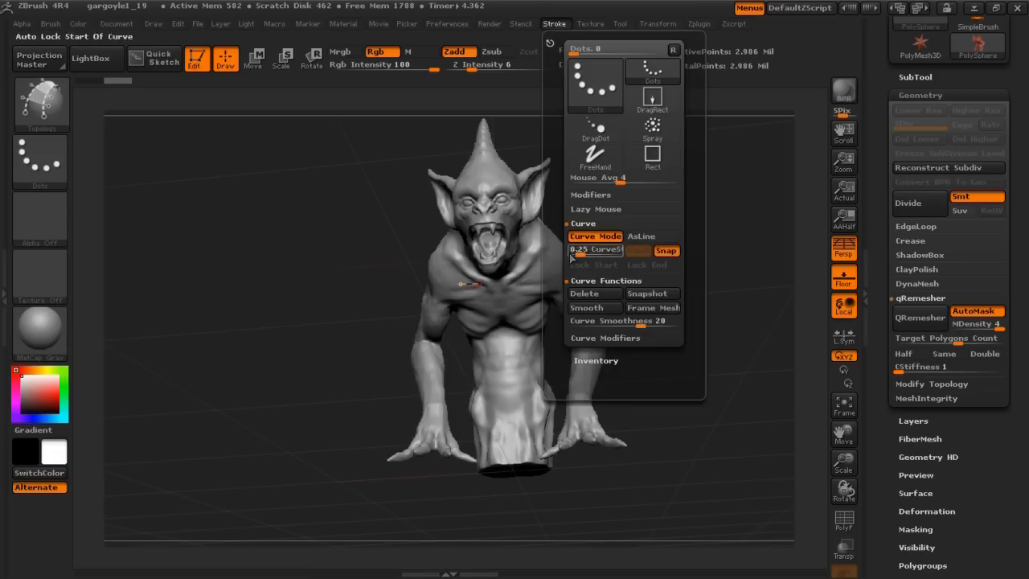
# Reduce the Topology brush Draw Size from 23 to 17 with the gargoyle in three-quarter view.
pyautogui.moveTo(756, 246)
pyautogui.mouseDown()
pyautogui.moveTo(604, 252)
pyautogui.moveTo(631, 243)
pyautogui.moveTo(680, 255)
pyautogui.moveTo(668, 265)
pyautogui.moveTo(738, 274)
pyautogui.moveTo(723, 279)
pyautogui.mouseUp()
pyautogui.press('s')
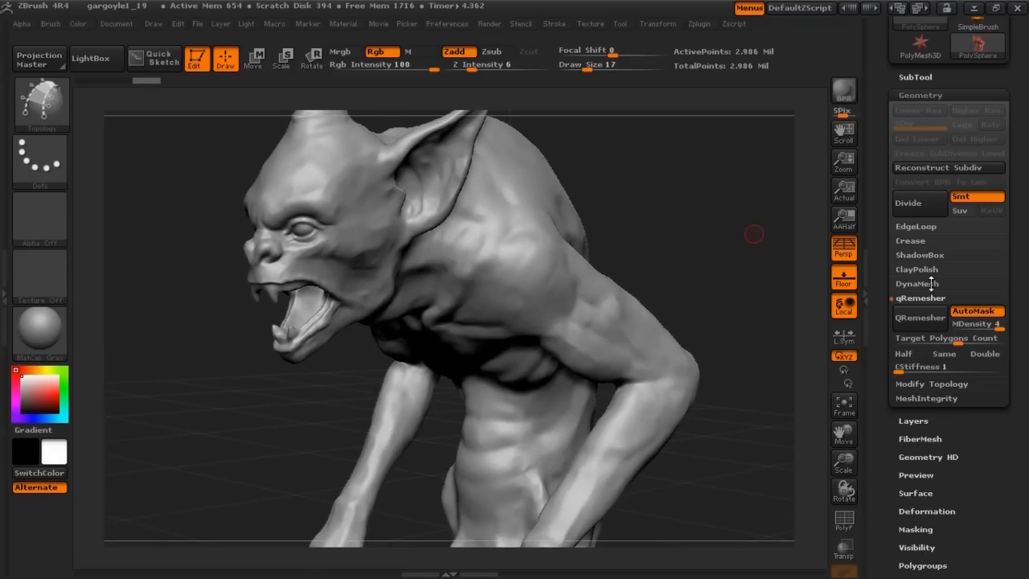
pyautogui.moveTo(1022, 296); pyautogui.dragTo(1021, 259)
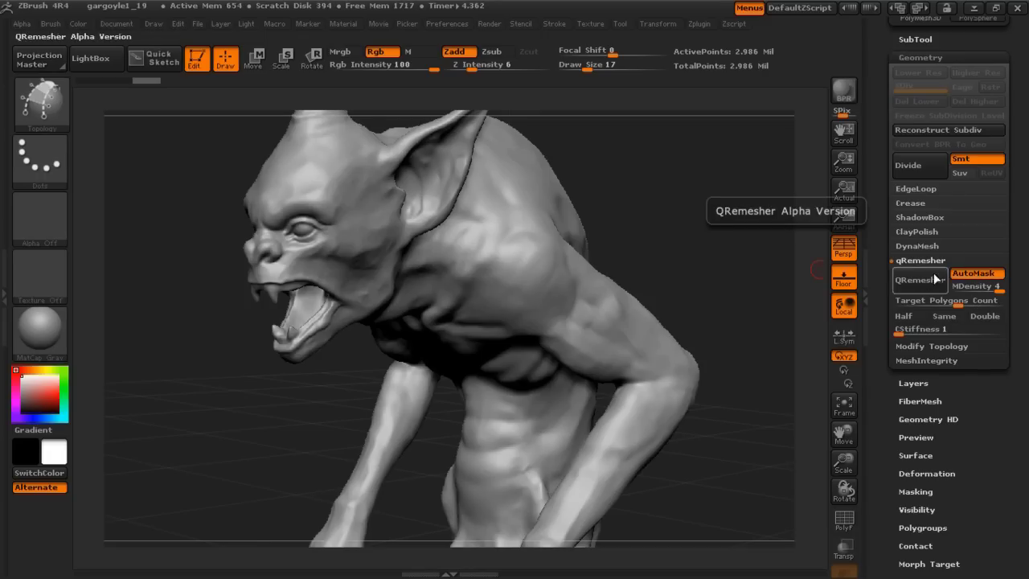
pyautogui.moveTo(1019, 249); pyautogui.dragTo(1020, 215)
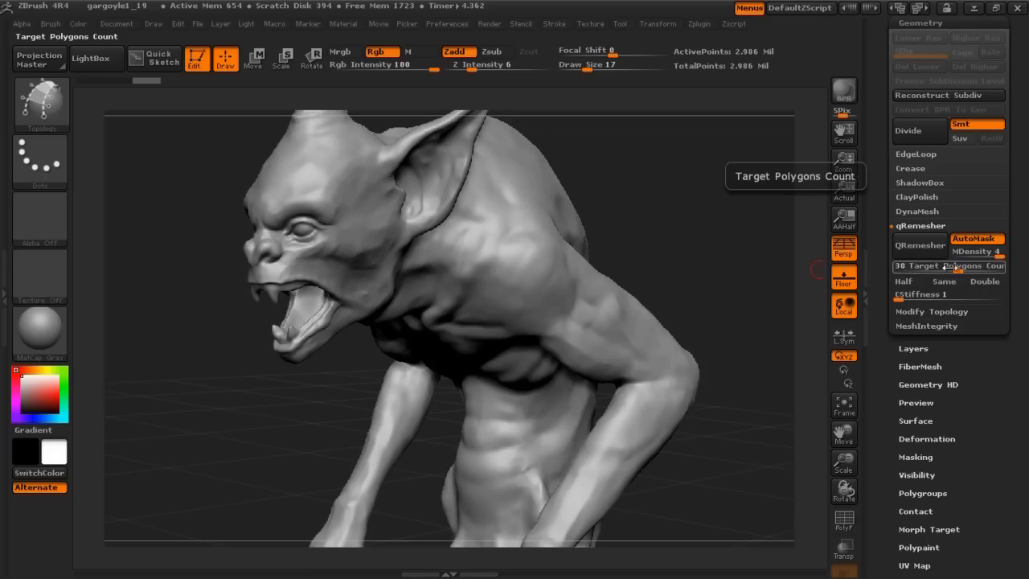
pyautogui.scroll(-2, 965, 245)
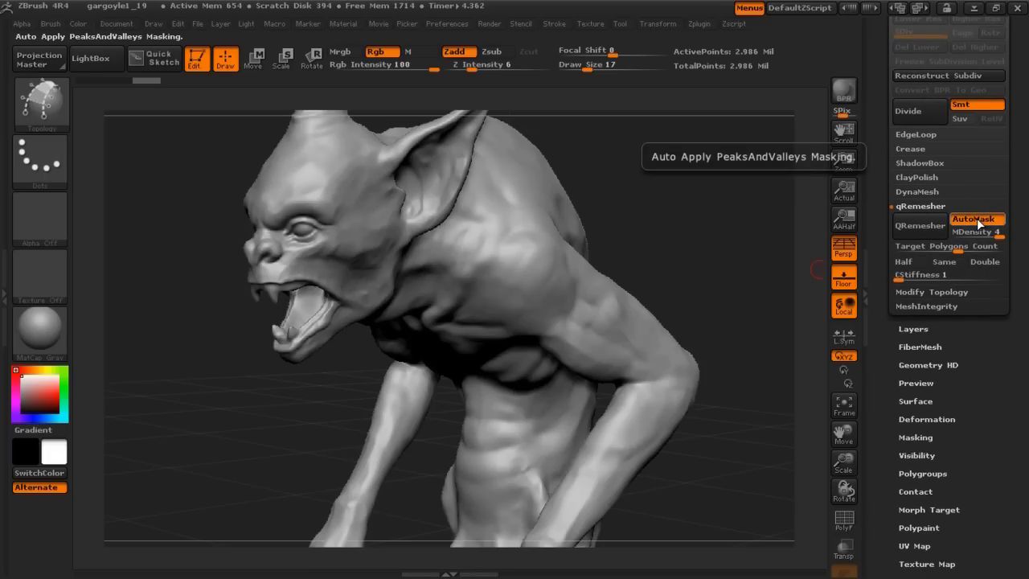
pyautogui.press('ctrl')
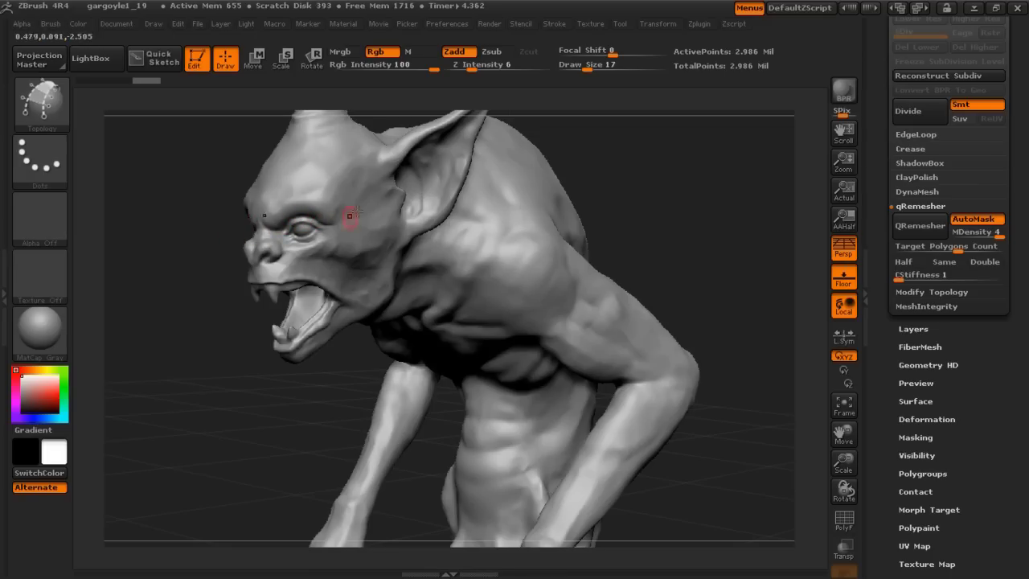
pyautogui.moveTo(1021, 225)
pyautogui.mouseDown()
pyautogui.moveTo(1025, 191)
pyautogui.moveTo(975, 193)
pyautogui.moveTo(985, 196)
pyautogui.mouseUp()
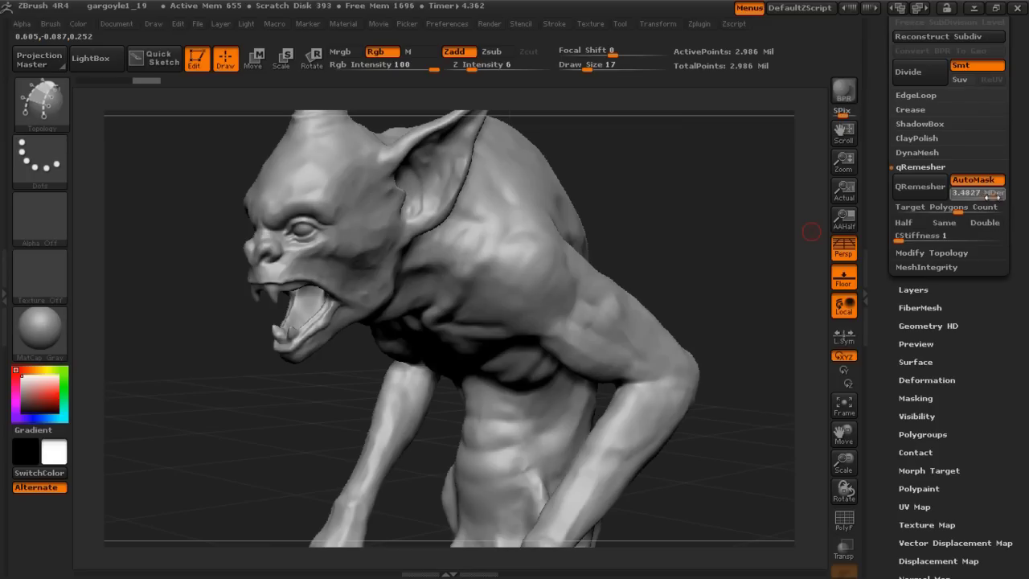
# Enlarge the brush to 39 and mask the areas around both eyes and inside the mouth.
pyautogui.moveTo(257, 292); pyautogui.dragTo(409, 200)
pyautogui.moveTo(482, 189); pyautogui.dragTo(523, 179)
pyautogui.keyDown('alt'); pyautogui.moveTo(696, 241); pyautogui.dragTo(729, 334); pyautogui.keyUp('alt')
pyautogui.press('s')
pyautogui.moveTo(482, 271); pyautogui.dragTo(489, 271)
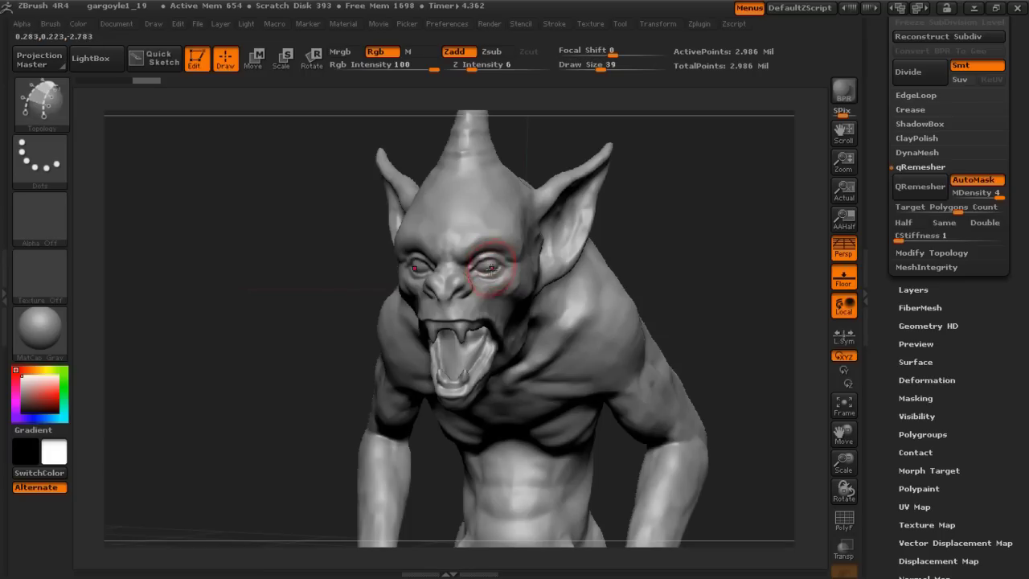
pyautogui.keyDown('ctrl'); pyautogui.click(489, 271); pyautogui.keyUp('ctrl')
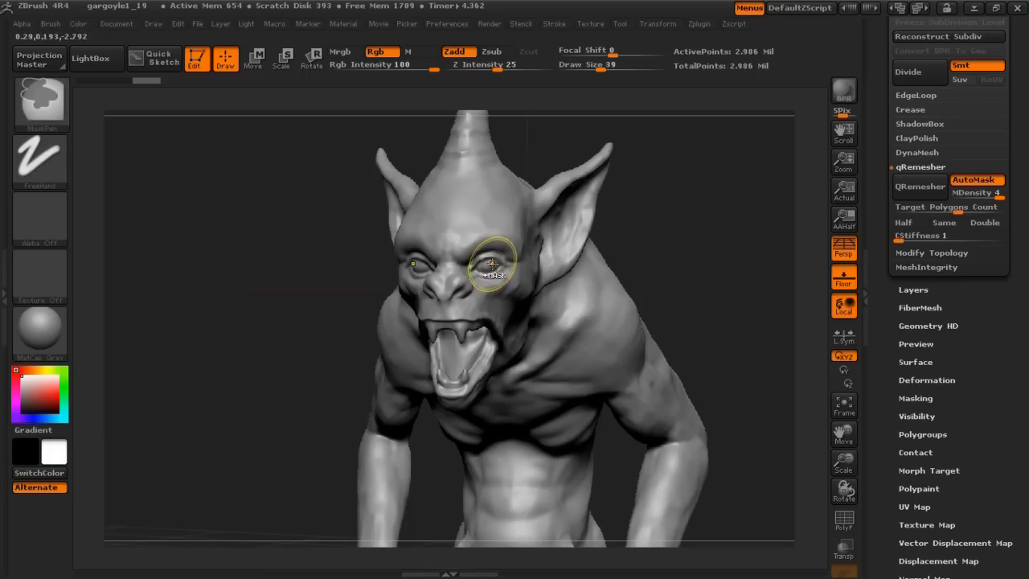
pyautogui.keyDown('ctrl'); pyautogui.moveTo(489, 271); pyautogui.dragTo(481, 273); pyautogui.keyUp('ctrl')
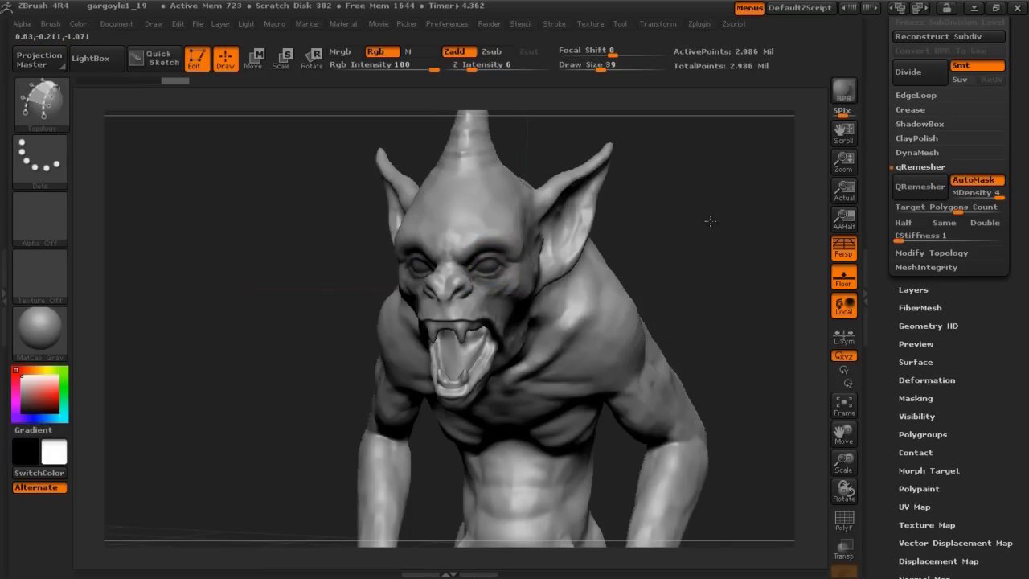
pyautogui.moveTo(651, 542); pyautogui.dragTo(653, 341)
pyautogui.keyDown('ctrl'); pyautogui.moveTo(450, 326); pyautogui.dragTo(431, 333); pyautogui.keyUp('ctrl')
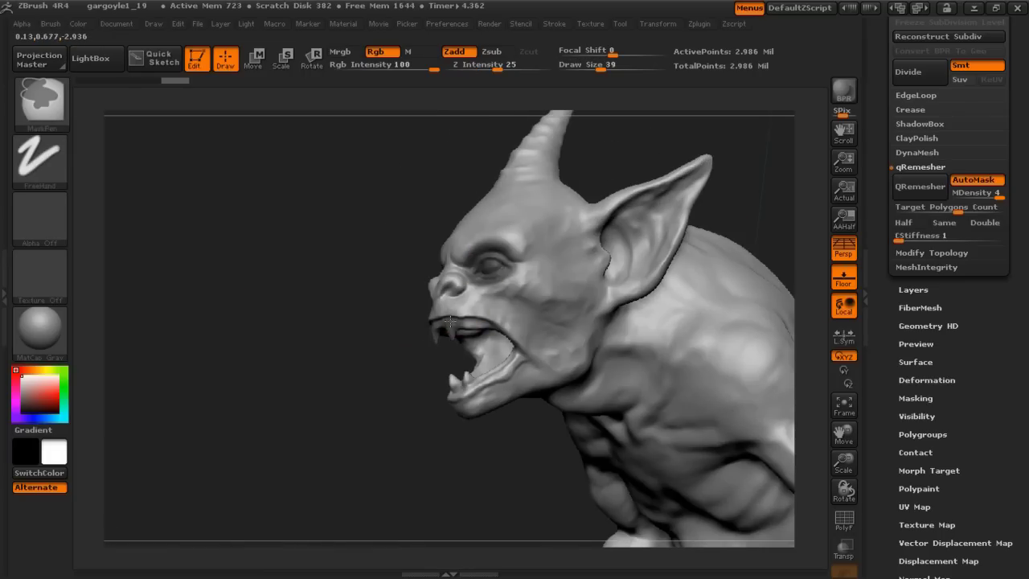
pyautogui.moveTo(724, 337)
pyautogui.mouseDown()
pyautogui.moveTo(734, 254)
pyautogui.moveTo(799, 223)
pyautogui.mouseUp()
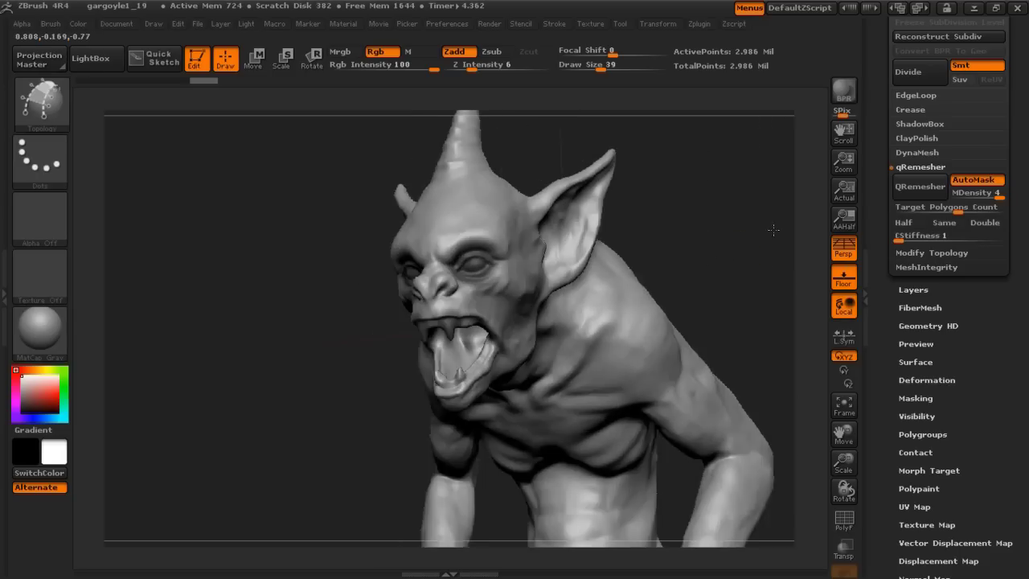
# Set the QRemesher masked-area density MDensity to 1.5.
pyautogui.moveTo(993, 193); pyautogui.dragTo(966, 195)
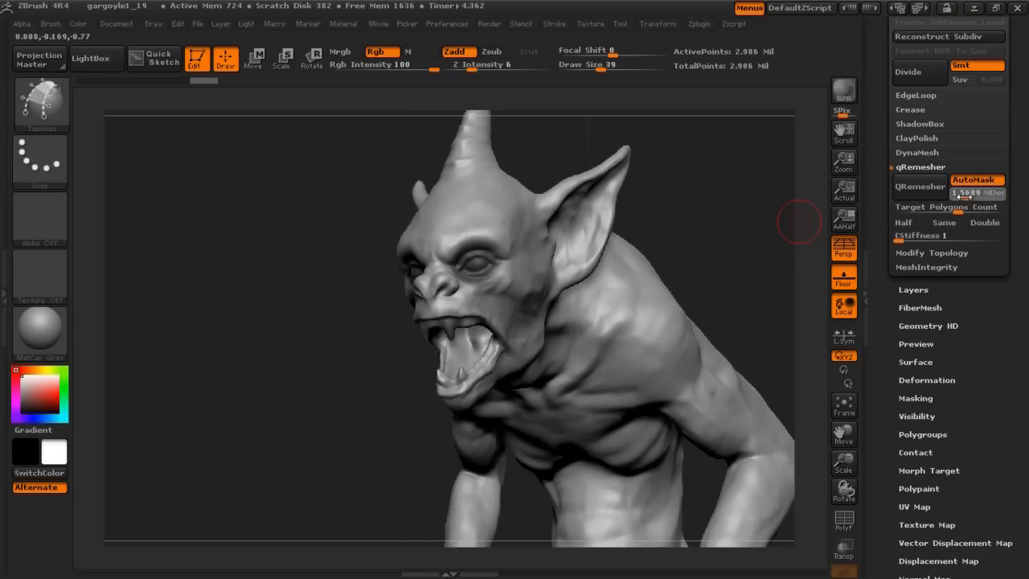
pyautogui.moveTo(694, 218)
pyautogui.mouseDown()
pyautogui.moveTo(697, 204)
pyautogui.moveTo(464, 257)
pyautogui.mouseUp()
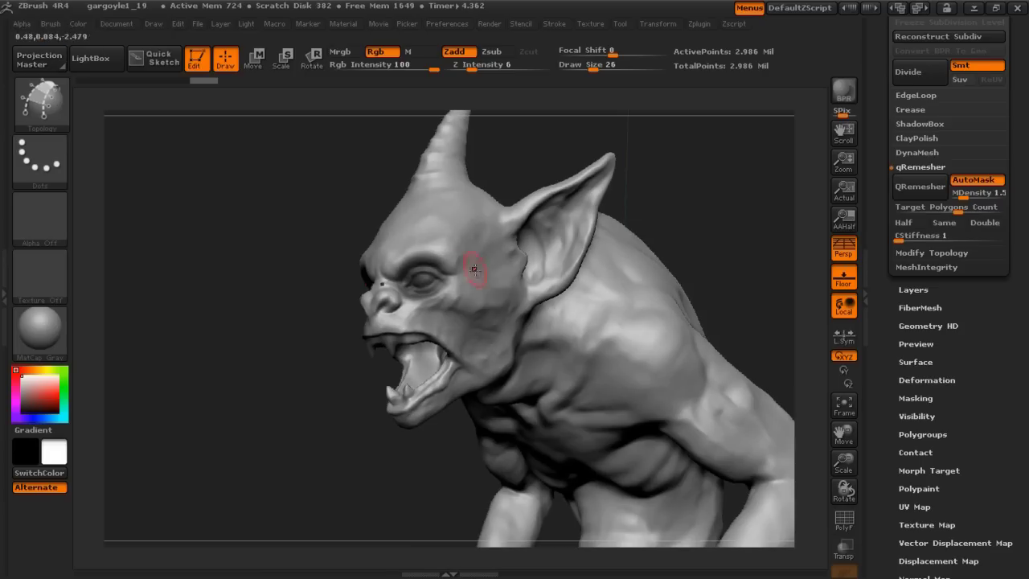
pyautogui.moveTo(680, 206); pyautogui.dragTo(715, 201)
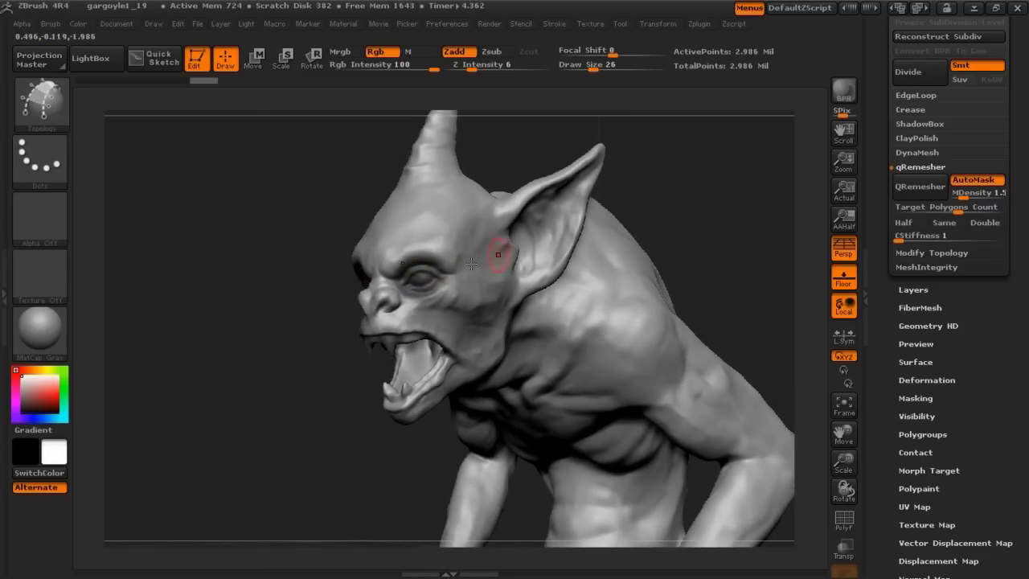
pyautogui.moveTo(962, 196); pyautogui.dragTo(965, 197)
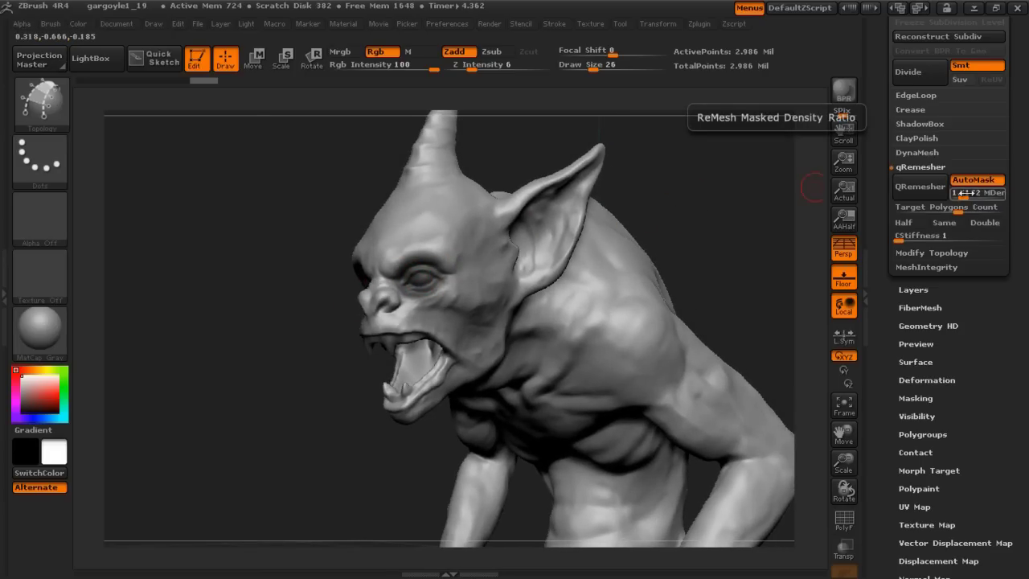
pyautogui.click(969, 193)
pyautogui.moveTo(709, 229); pyautogui.dragTo(625, 201)
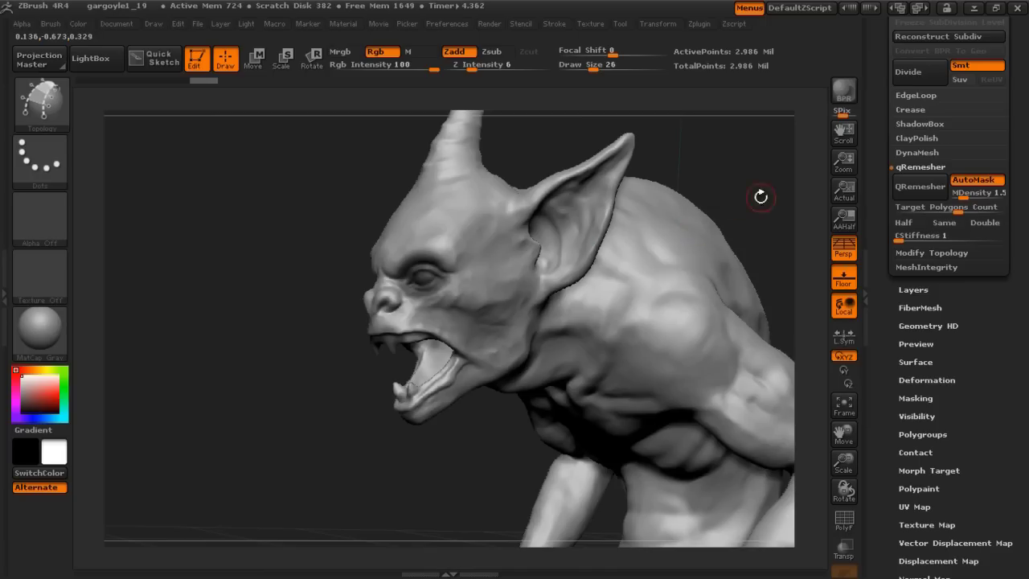
# Raise MDensity to 2 and set the brush Draw Size to 34 while turning the head.
pyautogui.click(990, 192)
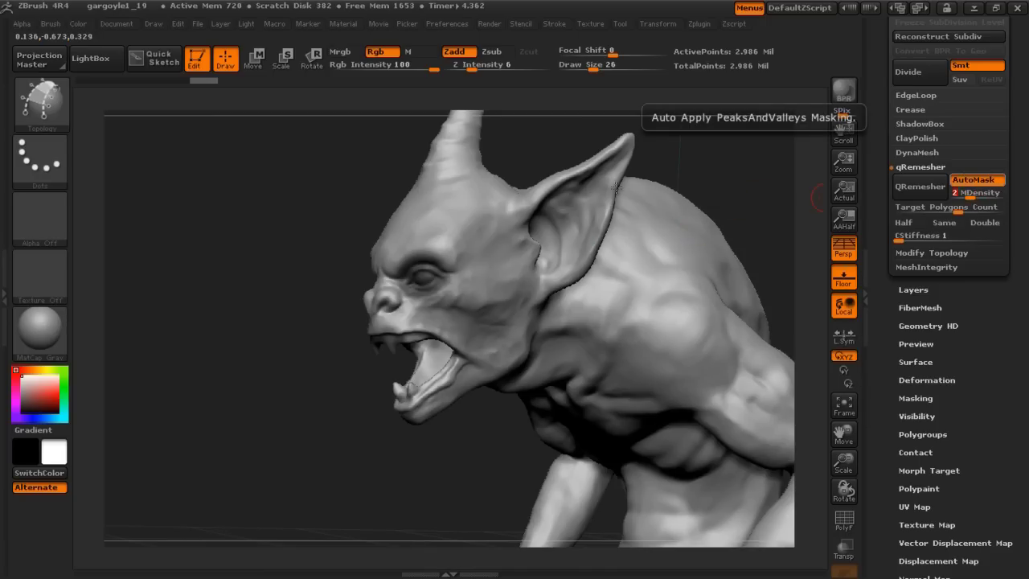
pyautogui.moveTo(636, 183)
pyautogui.mouseDown()
pyautogui.moveTo(518, 265)
pyautogui.moveTo(540, 249)
pyautogui.moveTo(465, 279)
pyautogui.mouseUp()
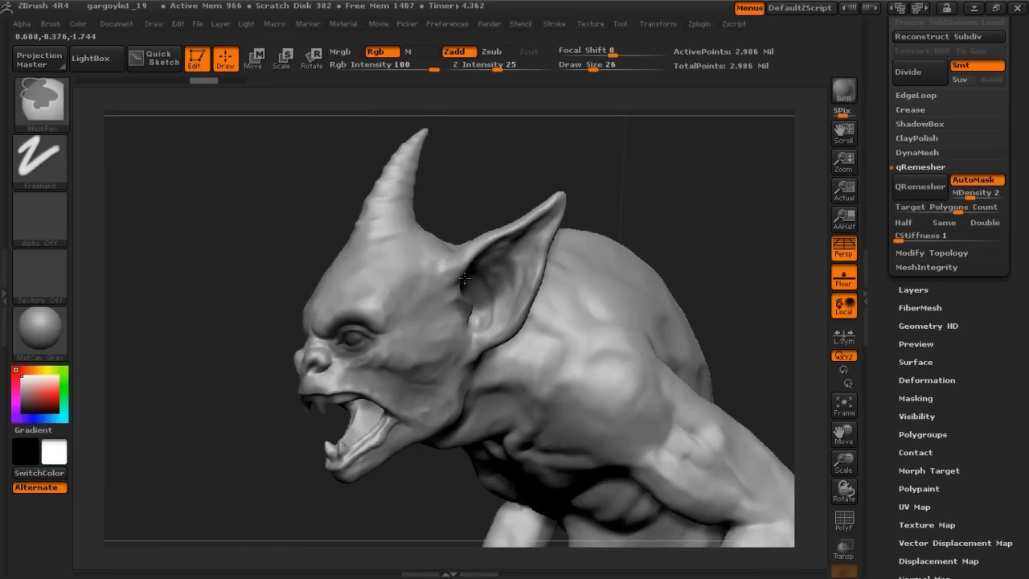
pyautogui.press('s')
pyautogui.moveTo(422, 310)
pyautogui.mouseDown()
pyautogui.moveTo(393, 300)
pyautogui.moveTo(457, 292)
pyautogui.moveTo(378, 209)
pyautogui.mouseUp()
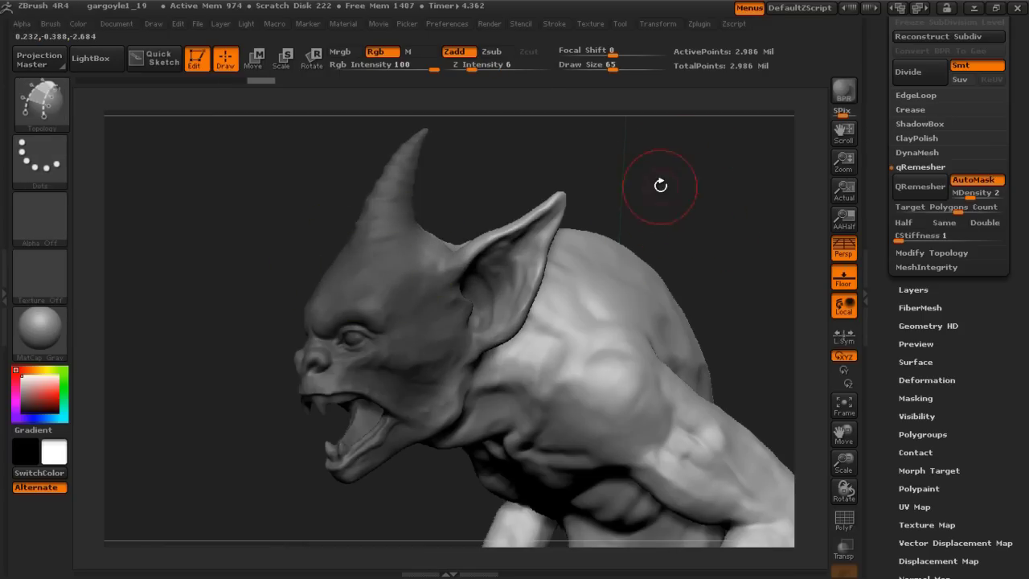
pyautogui.moveTo(661, 186); pyautogui.dragTo(804, 197)
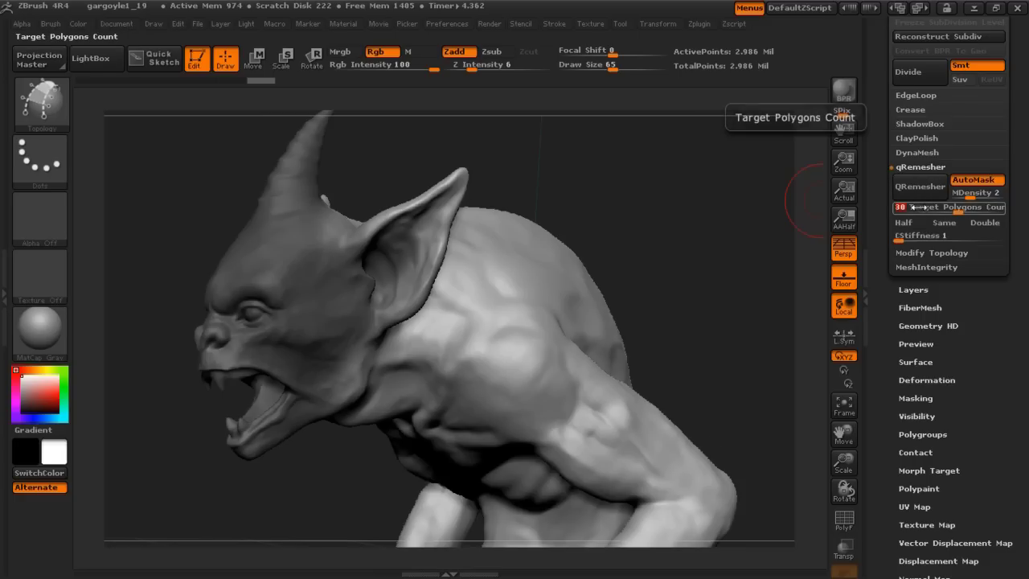
pyautogui.press('s')
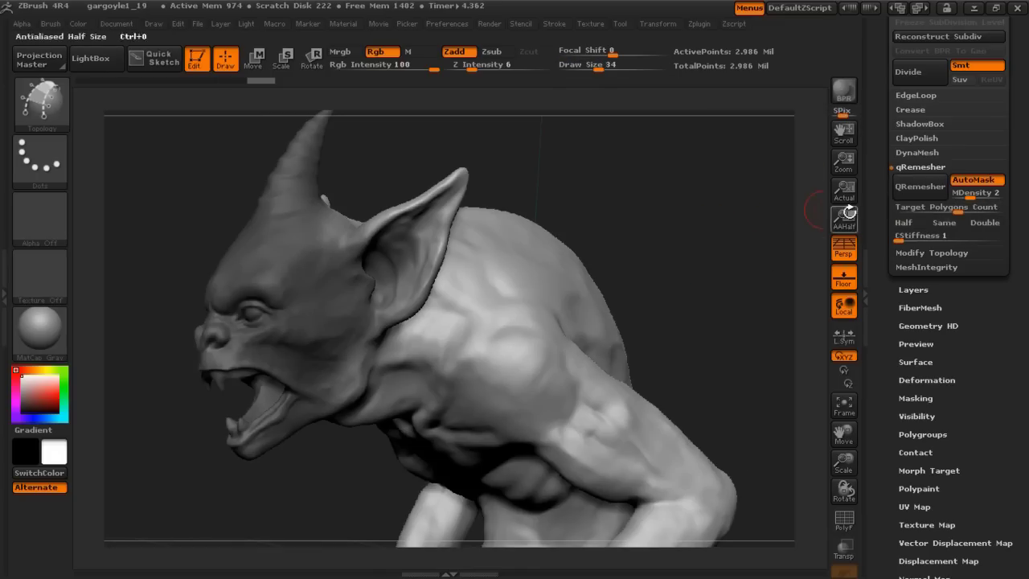
pyautogui.moveTo(747, 214); pyautogui.dragTo(973, 203)
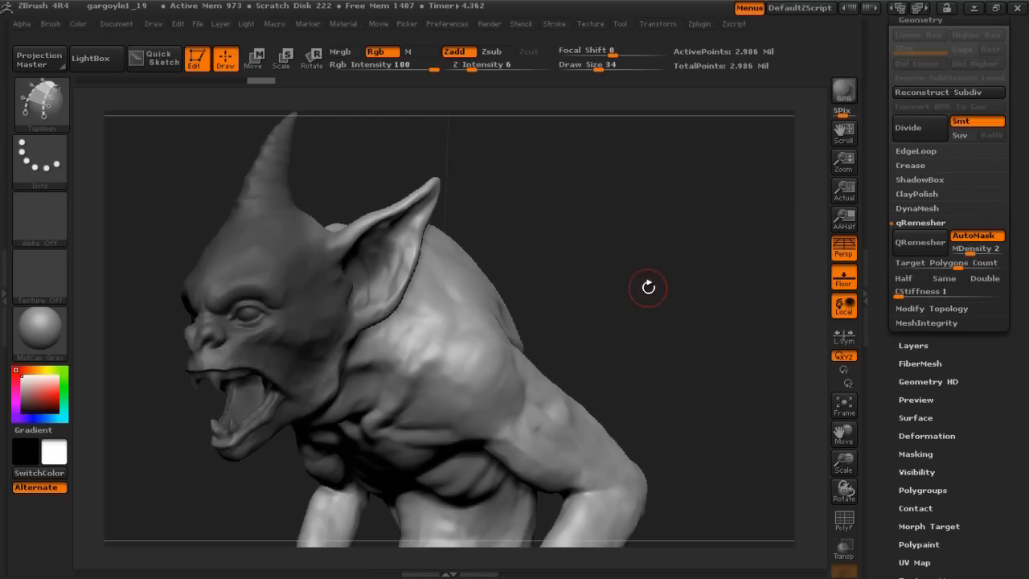
# Launch Windows Calculator beside the canvas and enter 11000000.
pyautogui.press('super')
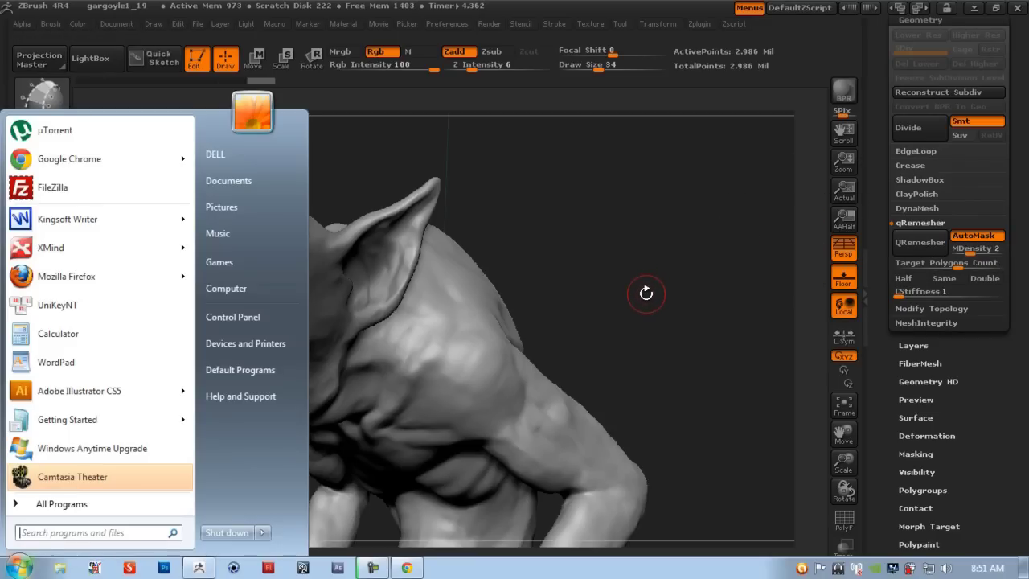
pyautogui.click(86, 333)
pyautogui.moveTo(103, 109); pyautogui.dragTo(237, 98)
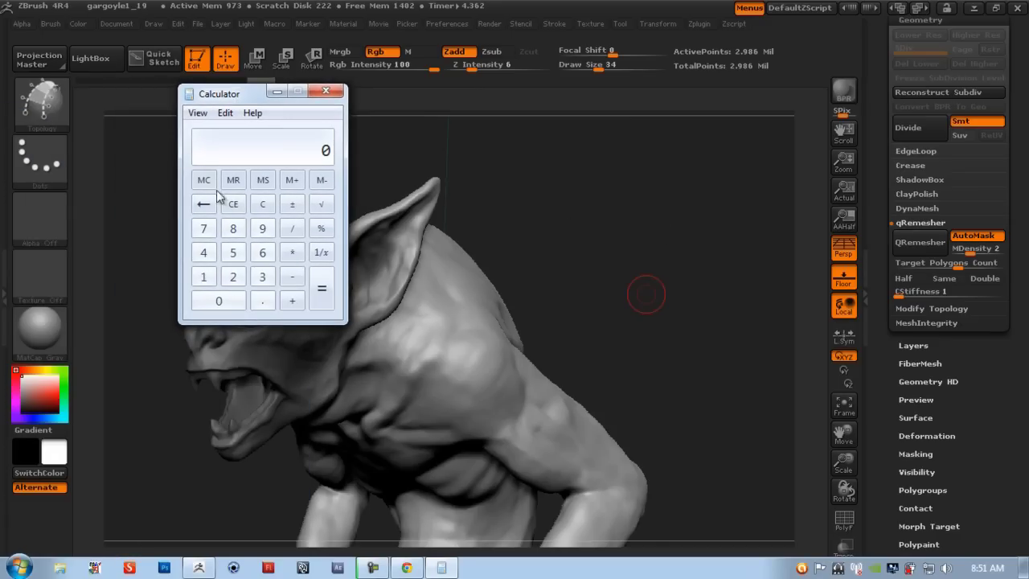
pyautogui.click(206, 276)
pyautogui.doubleClick(218, 302)
pyautogui.click(221, 302)
pyautogui.tripleClick(226, 302)
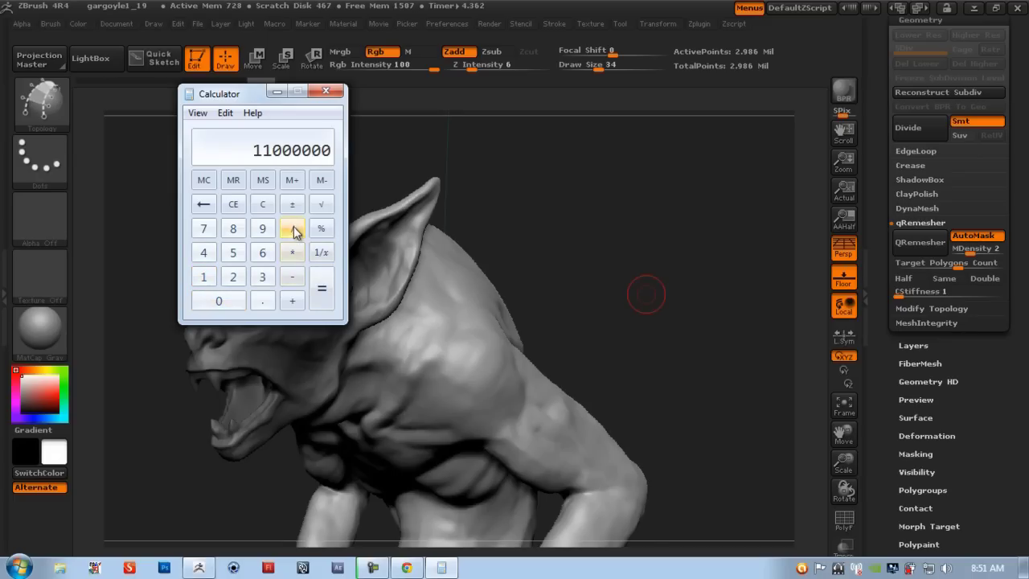
pyautogui.moveTo(245, 93); pyautogui.dragTo(160, 94)
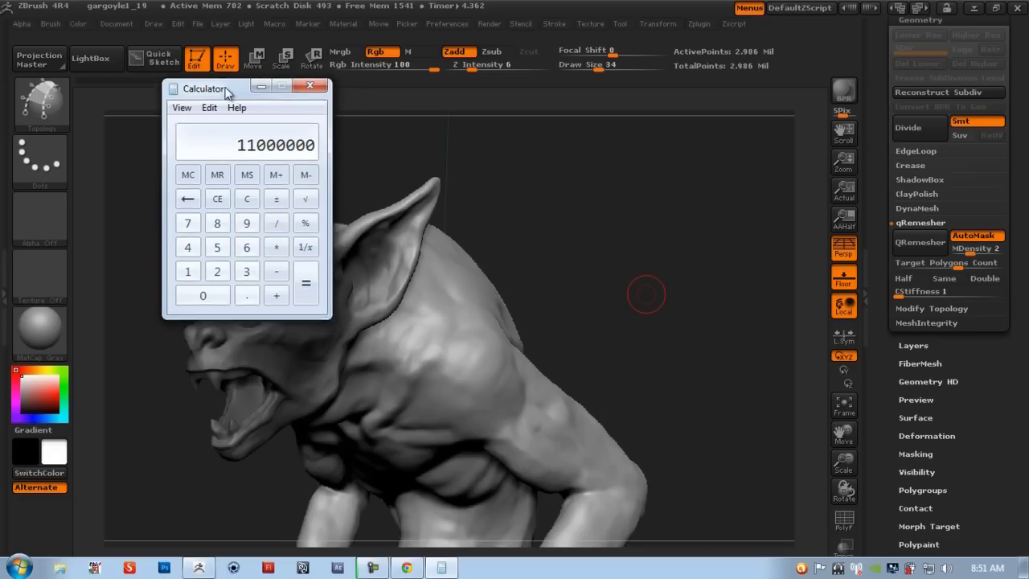
# Divide by 4 four times in a row to reach 42968.75.
pyautogui.click(207, 229)
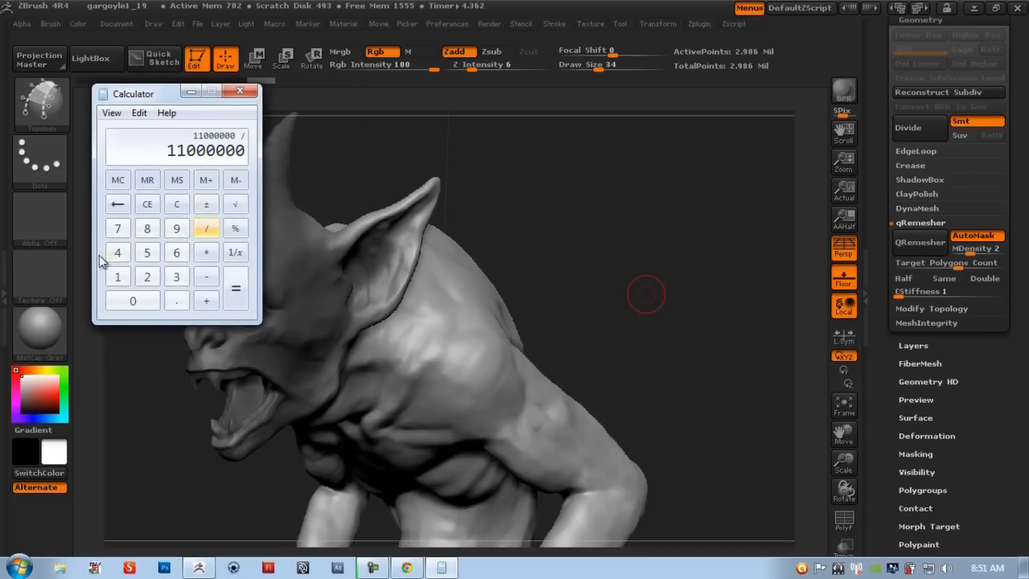
pyautogui.click(119, 253)
pyautogui.click(241, 291)
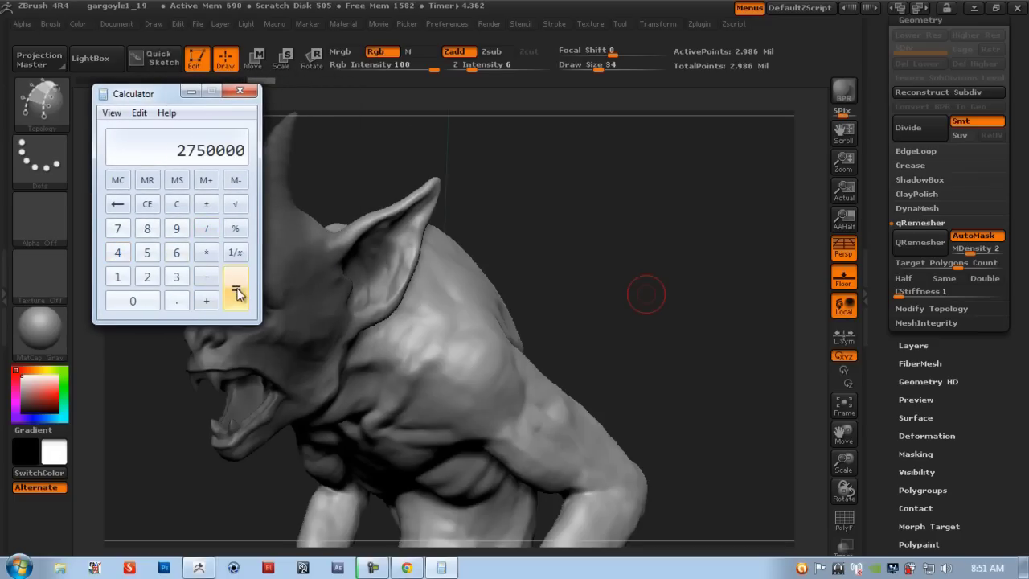
pyautogui.click(207, 229)
pyautogui.click(118, 252)
pyautogui.click(238, 285)
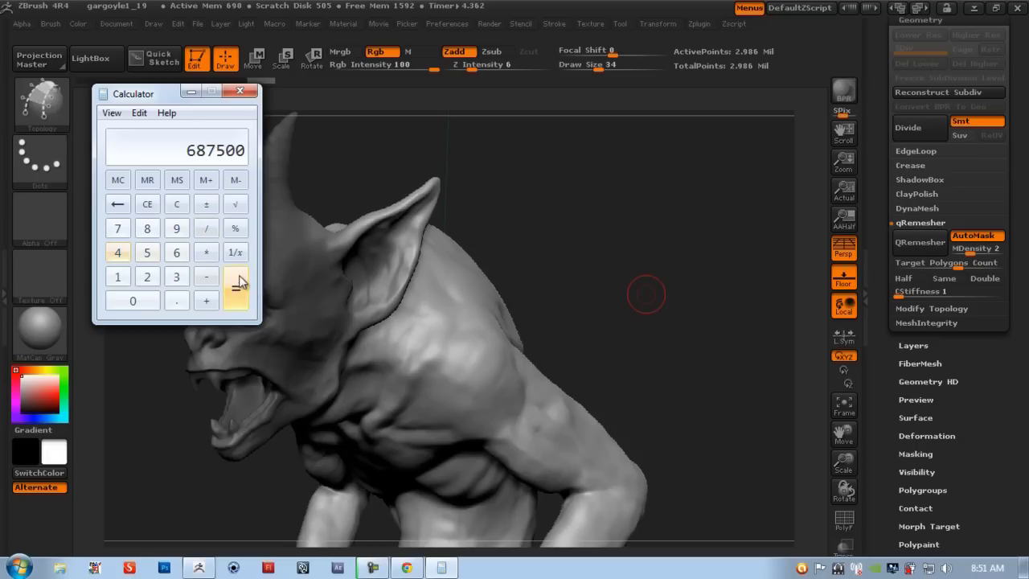
pyautogui.click(201, 231)
pyautogui.click(118, 253)
pyautogui.click(236, 288)
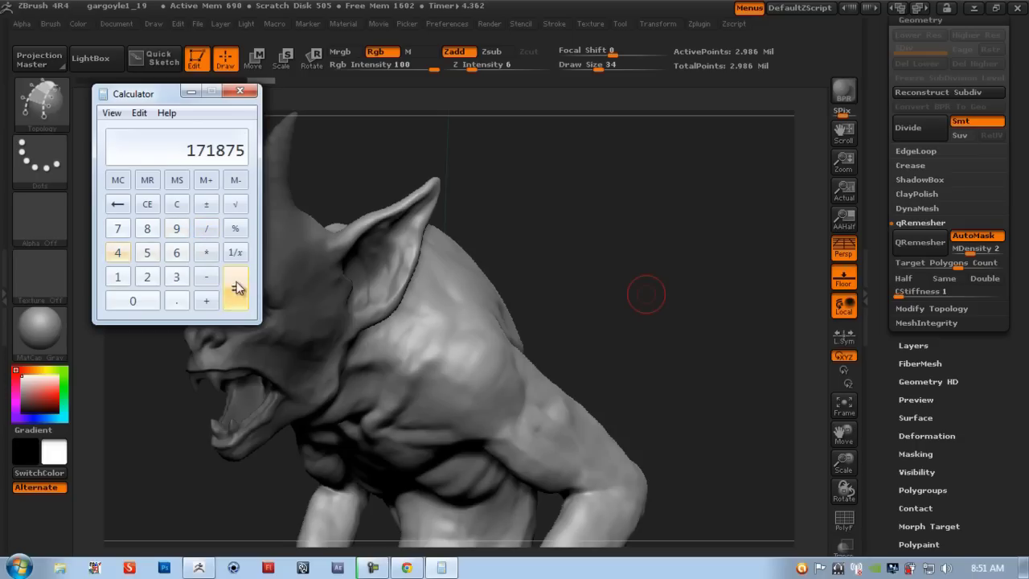
pyautogui.click(207, 229)
pyautogui.click(117, 253)
pyautogui.click(237, 285)
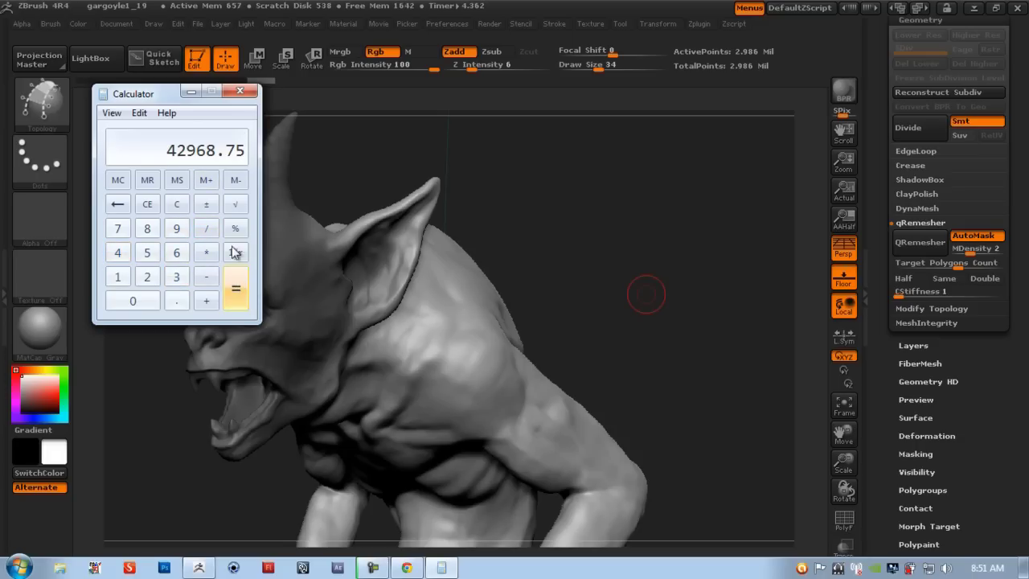
# Reposition the Calculator window, then close it.
pyautogui.moveTo(173, 99)
pyautogui.mouseDown()
pyautogui.moveTo(200, 79)
pyautogui.moveTo(221, 95)
pyautogui.mouseUp()
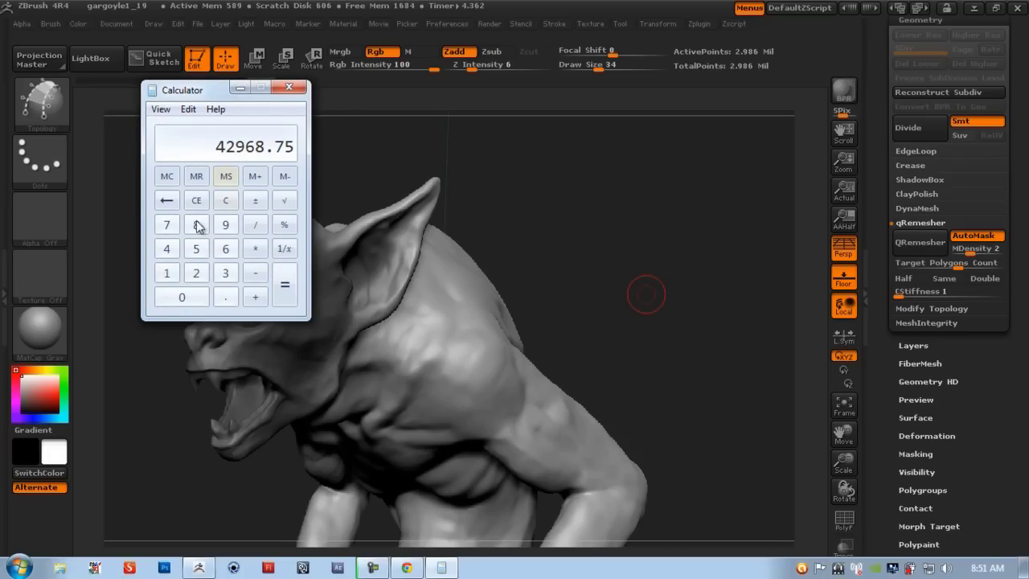
pyautogui.moveTo(208, 94); pyautogui.dragTo(154, 111)
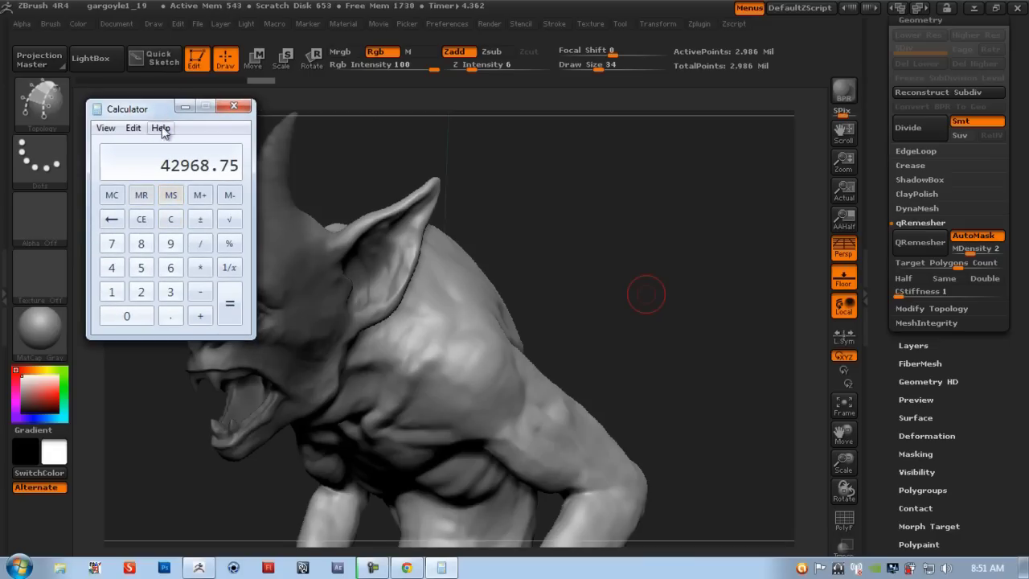
pyautogui.moveTo(155, 112); pyautogui.dragTo(149, 100)
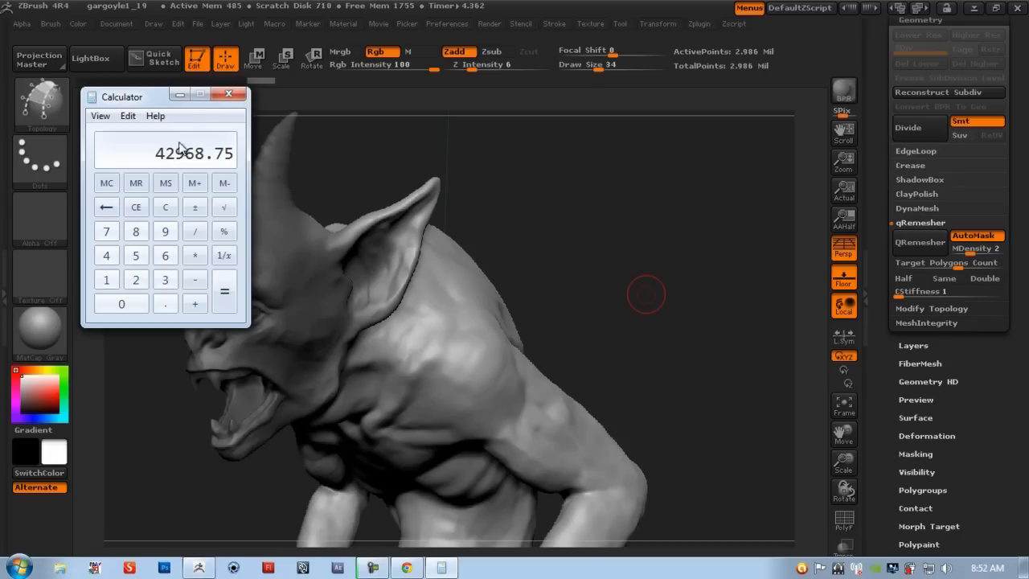
pyautogui.click(228, 95)
pyautogui.write('30')
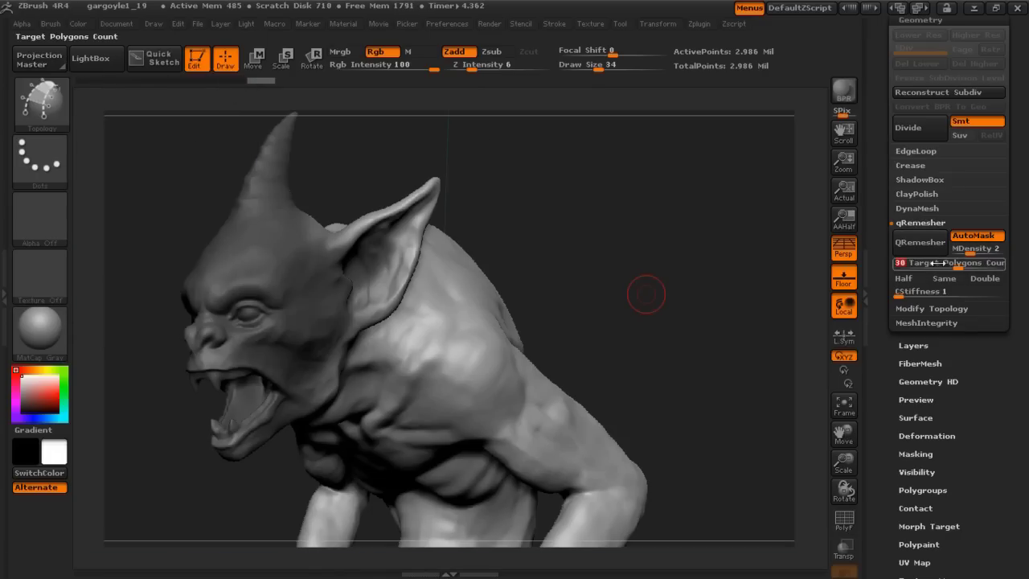
# Read the extended help for QRemesher's Target Polygons Count, Half and CStiffness, then bring up the brush library.
pyautogui.moveTo(1019, 278); pyautogui.dragTo(1020, 276)
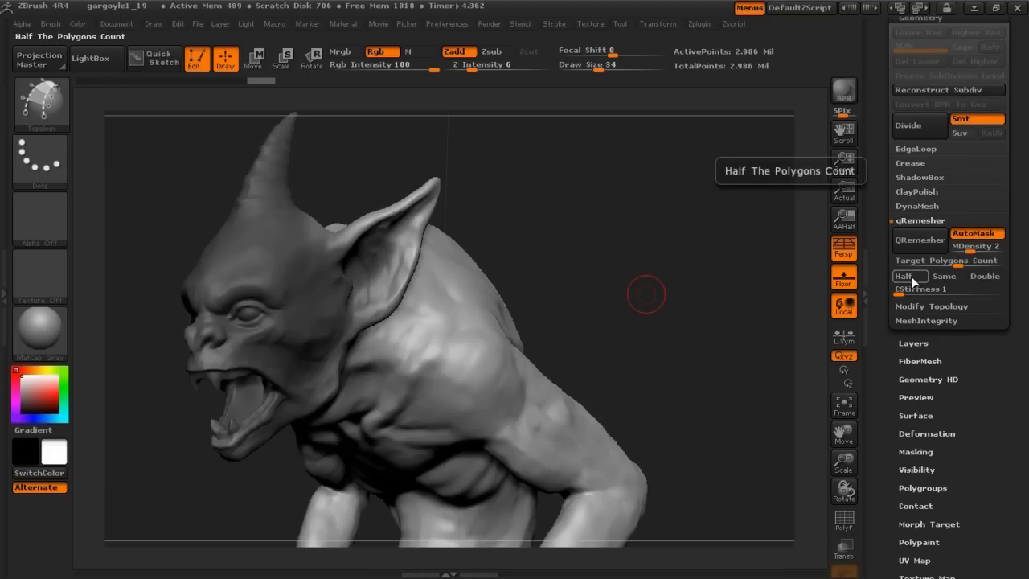
pyautogui.press('ctrl')
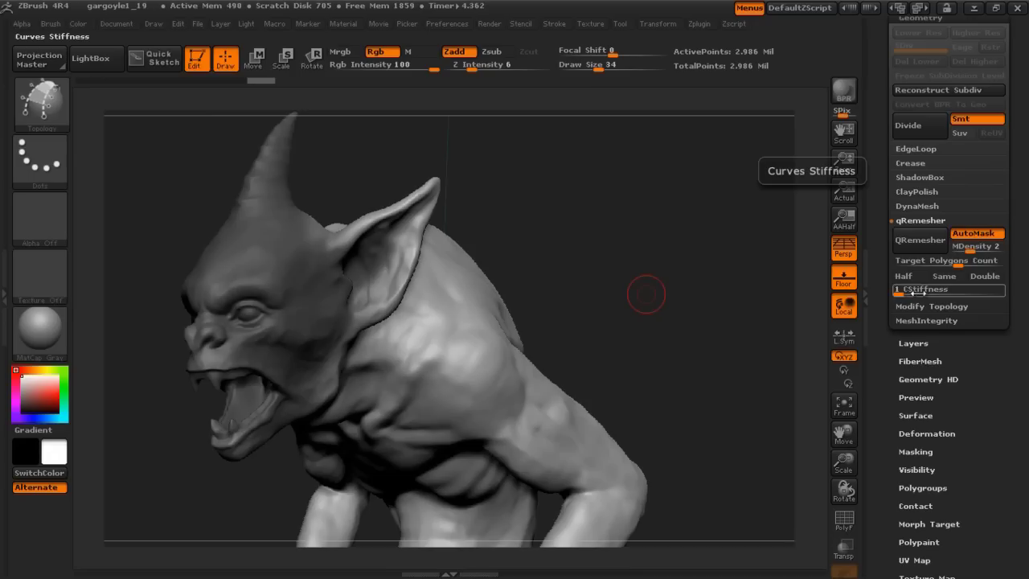
pyautogui.moveTo(683, 274); pyautogui.dragTo(505, 217)
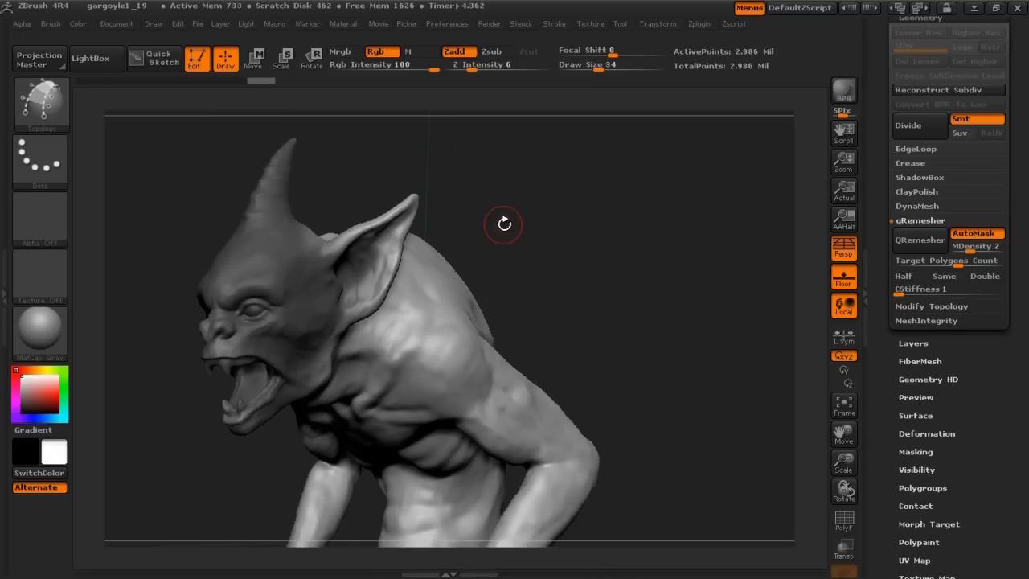
pyautogui.click(53, 110)
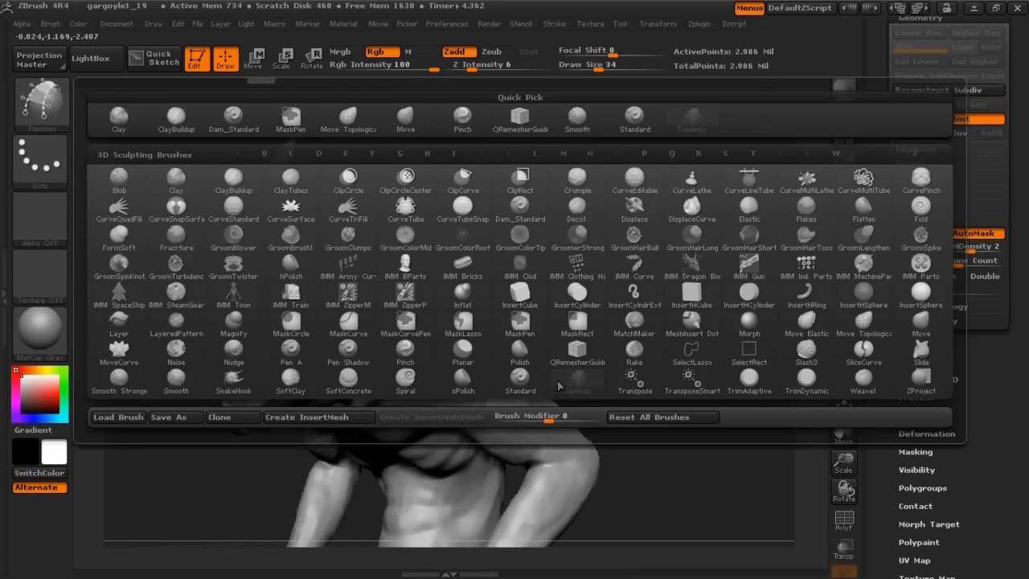
# Choose the QRemesher guide curve brush from the brush library.
pyautogui.click(703, 383)
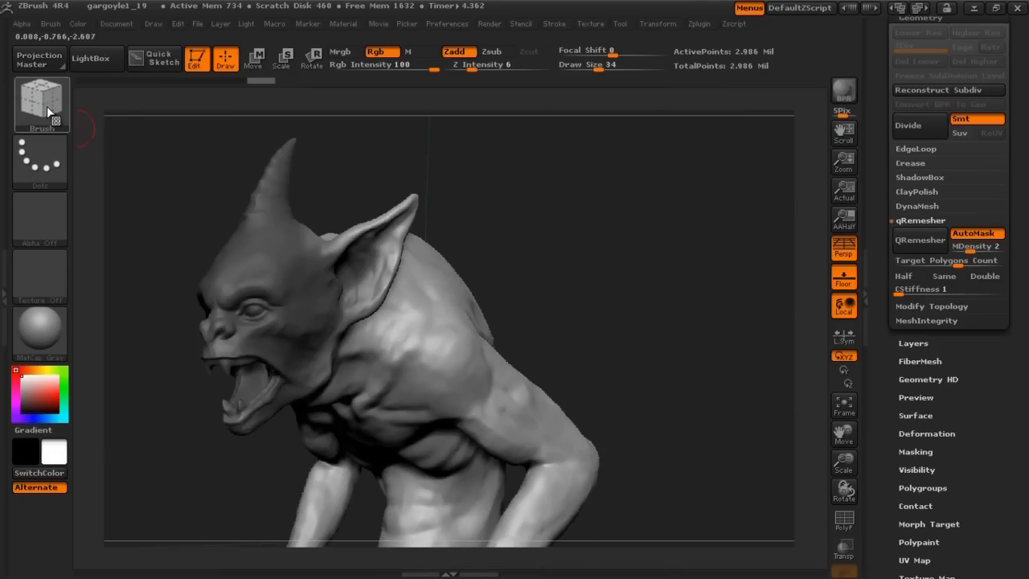
pyautogui.click(47, 106)
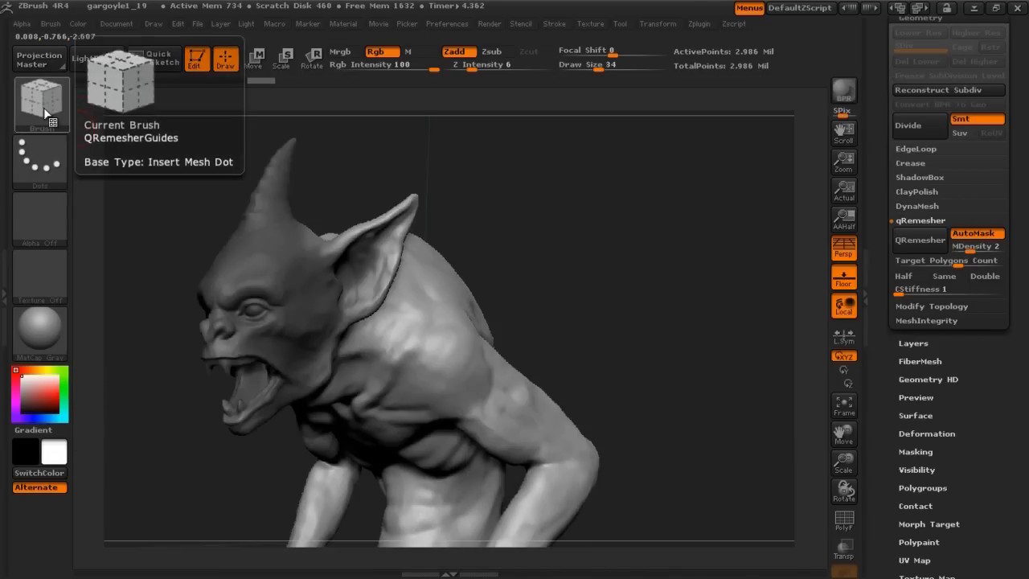
pyautogui.click(42, 108)
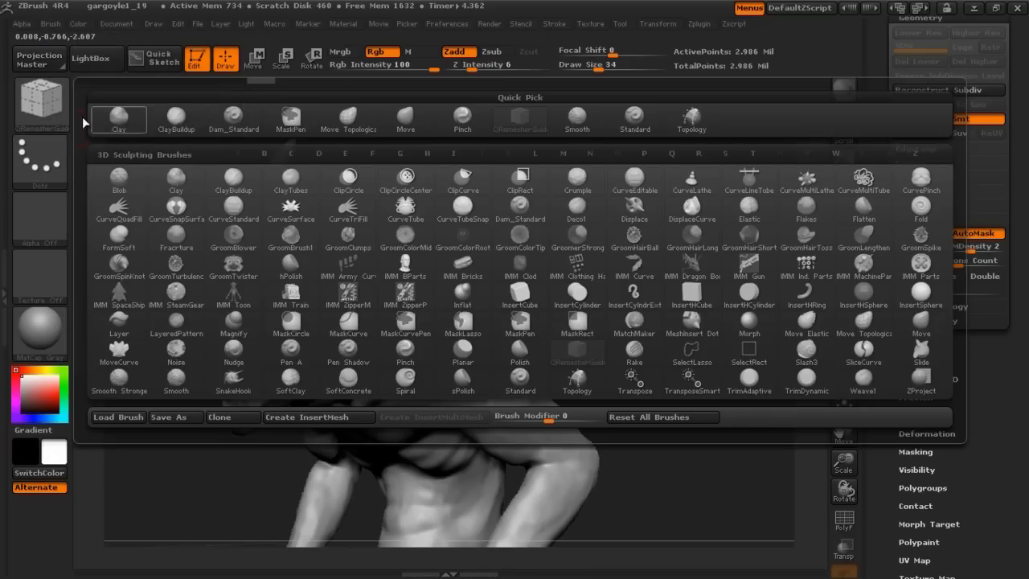
pyautogui.click(482, 194)
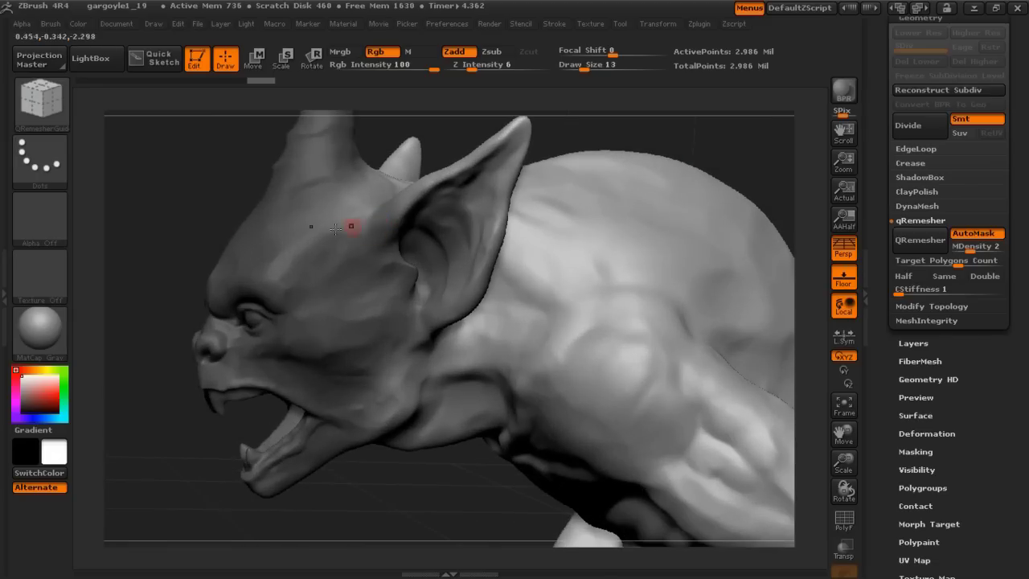
# Draw a guide curve from the back of the head along the ear edge to its tip.
pyautogui.moveTo(360, 317); pyautogui.dragTo(384, 294)
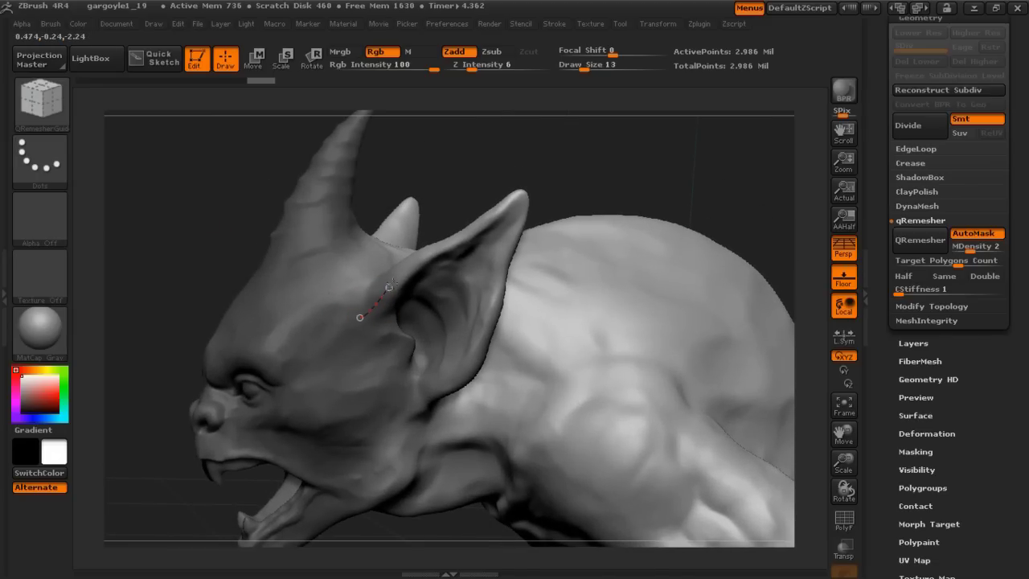
pyautogui.moveTo(487, 220); pyautogui.dragTo(513, 187)
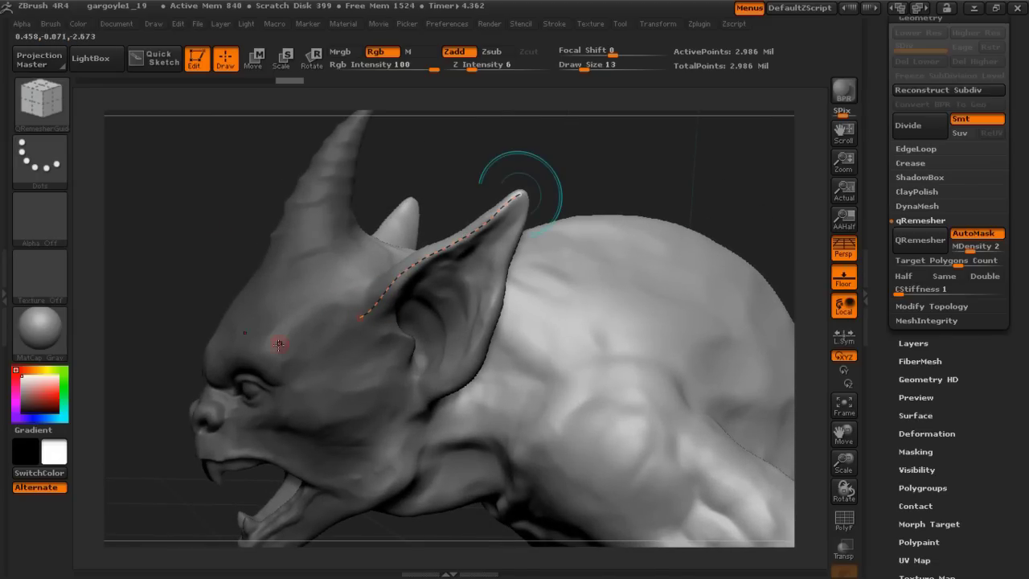
pyautogui.moveTo(150, 257)
pyautogui.mouseDown()
pyautogui.moveTo(172, 246)
pyautogui.moveTo(349, 296)
pyautogui.mouseUp()
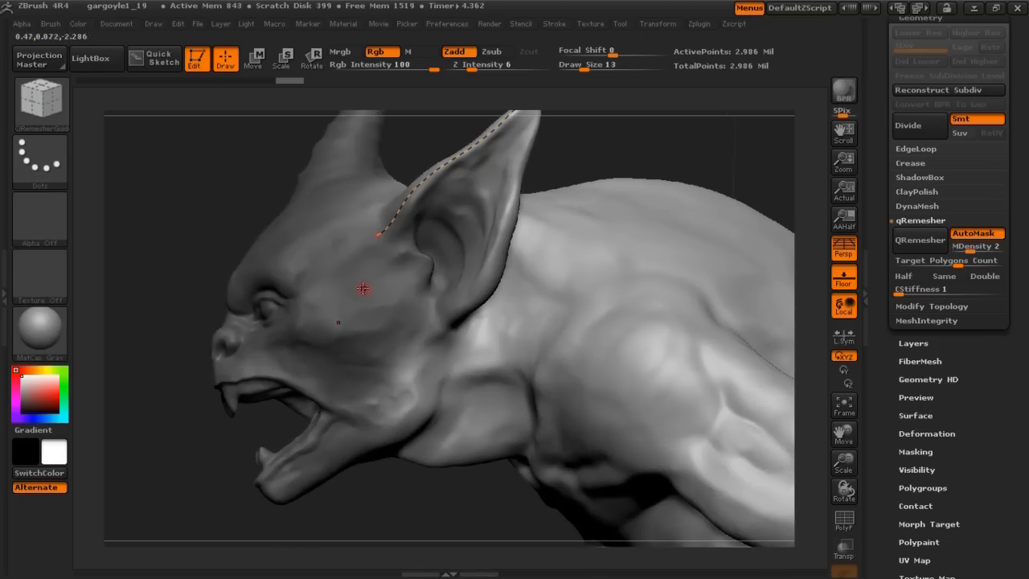
pyautogui.moveTo(197, 298); pyautogui.dragTo(731, 275)
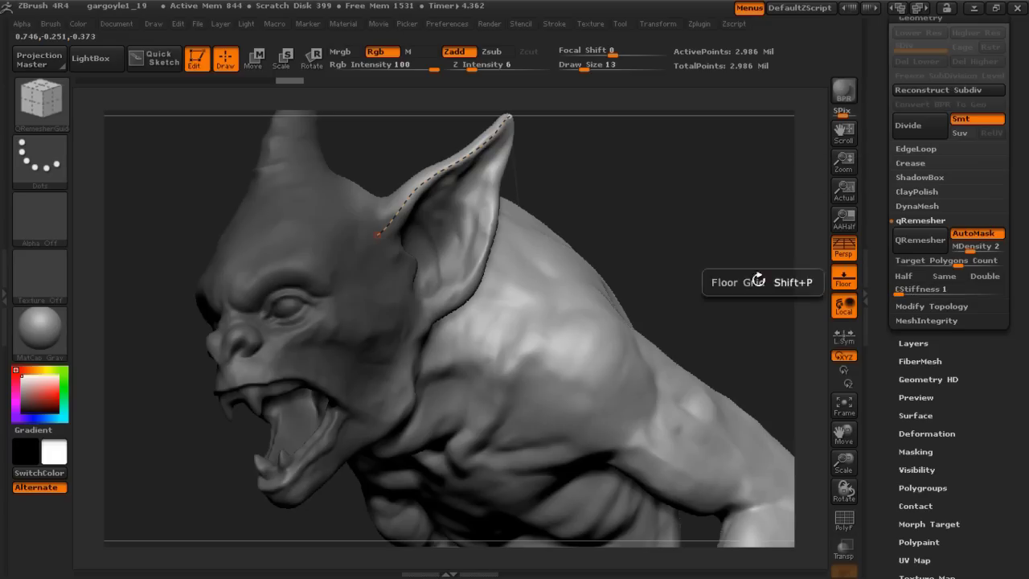
pyautogui.moveTo(713, 200); pyautogui.dragTo(598, 187)
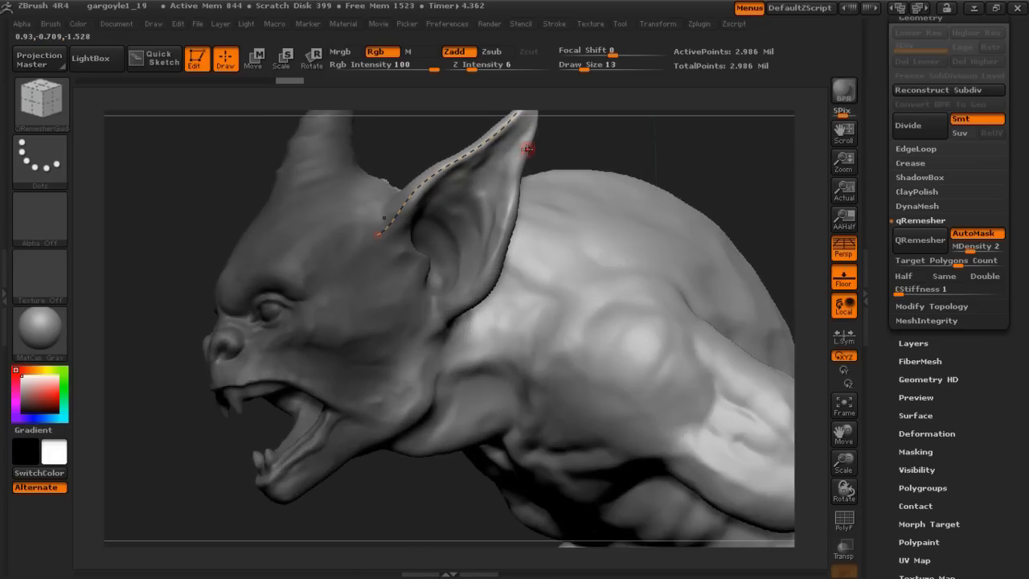
pyautogui.moveTo(609, 136)
pyautogui.mouseDown()
pyautogui.moveTo(477, 201)
pyautogui.moveTo(463, 246)
pyautogui.mouseUp()
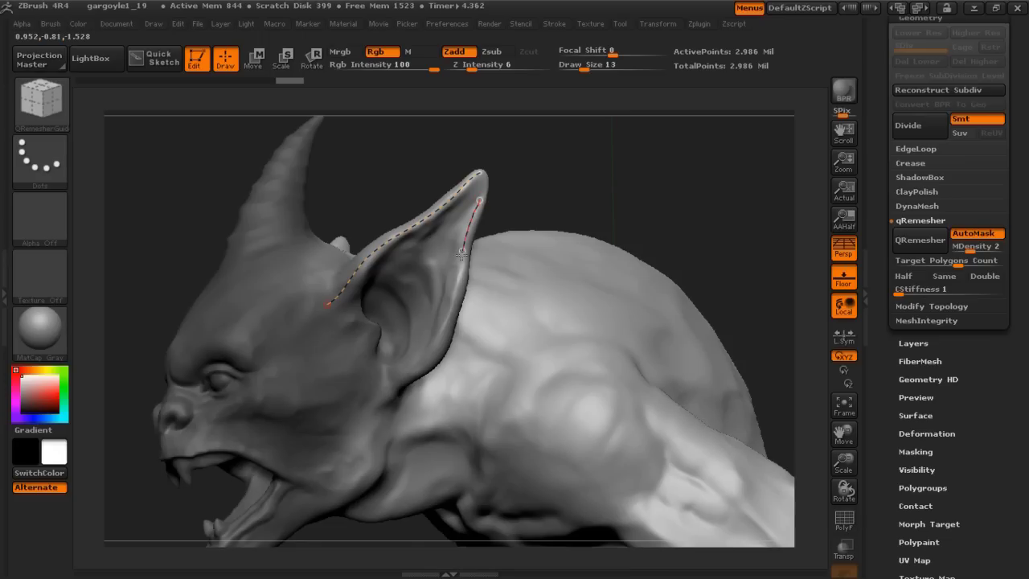
# Add curves down the ear's back edge and inner fold, and delete the stray short curve.
pyautogui.moveTo(386, 360); pyautogui.dragTo(363, 319)
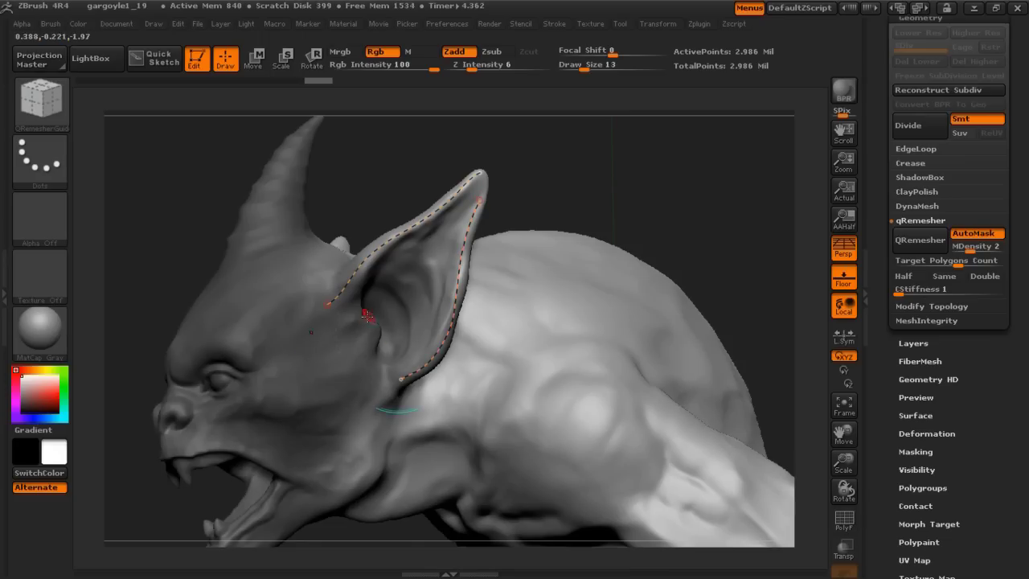
pyautogui.moveTo(371, 363); pyautogui.dragTo(371, 361)
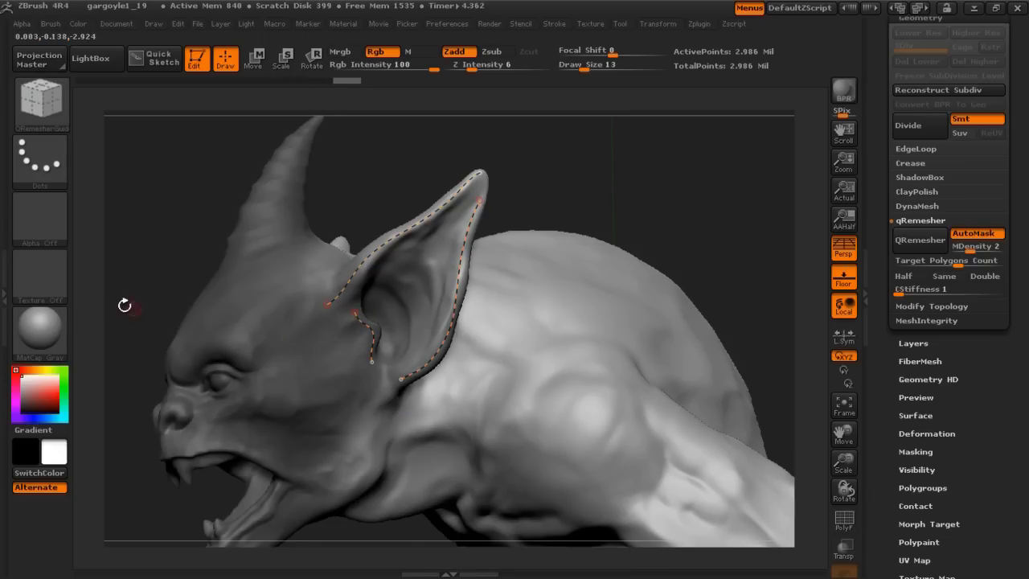
pyautogui.keyDown('alt'); pyautogui.moveTo(137, 304); pyautogui.dragTo(222, 290); pyautogui.keyUp('alt')
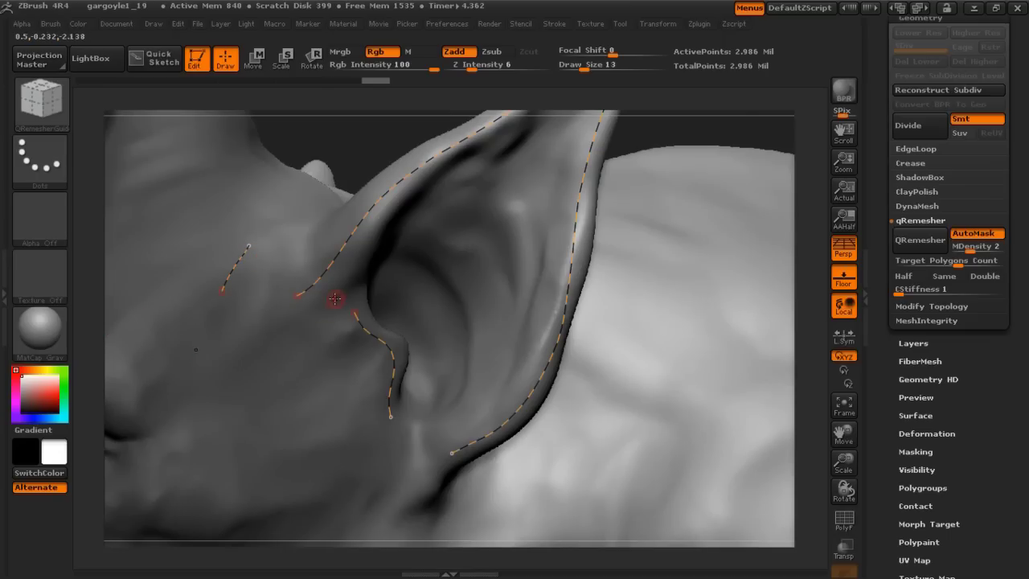
pyautogui.click(314, 316)
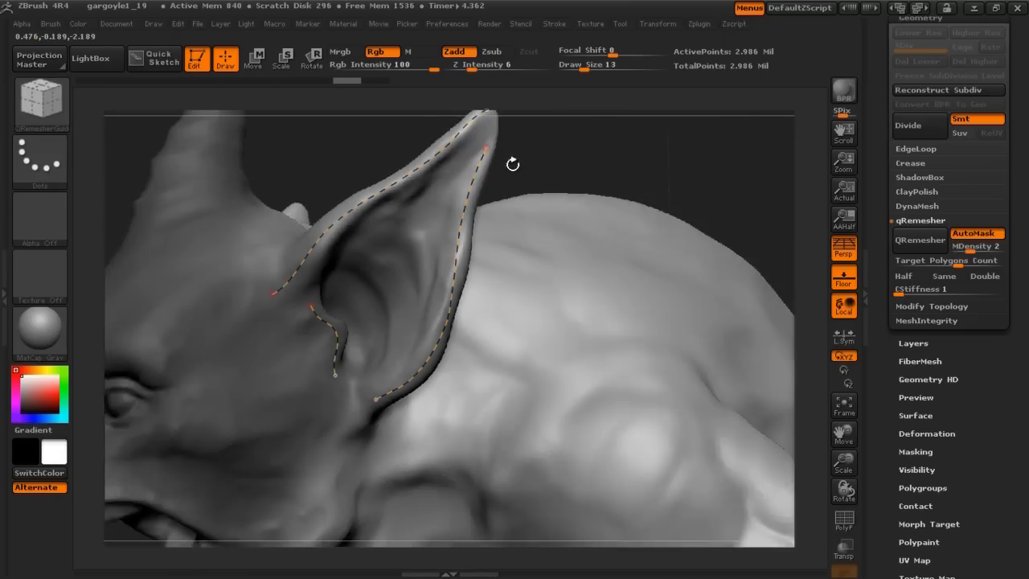
pyautogui.moveTo(812, 133)
pyautogui.keyDown('alt'); pyautogui.mouseDown()
pyautogui.moveTo(536, 196)
pyautogui.moveTo(710, 151)
pyautogui.moveTo(362, 346)
pyautogui.mouseUp(); pyautogui.keyUp('alt')
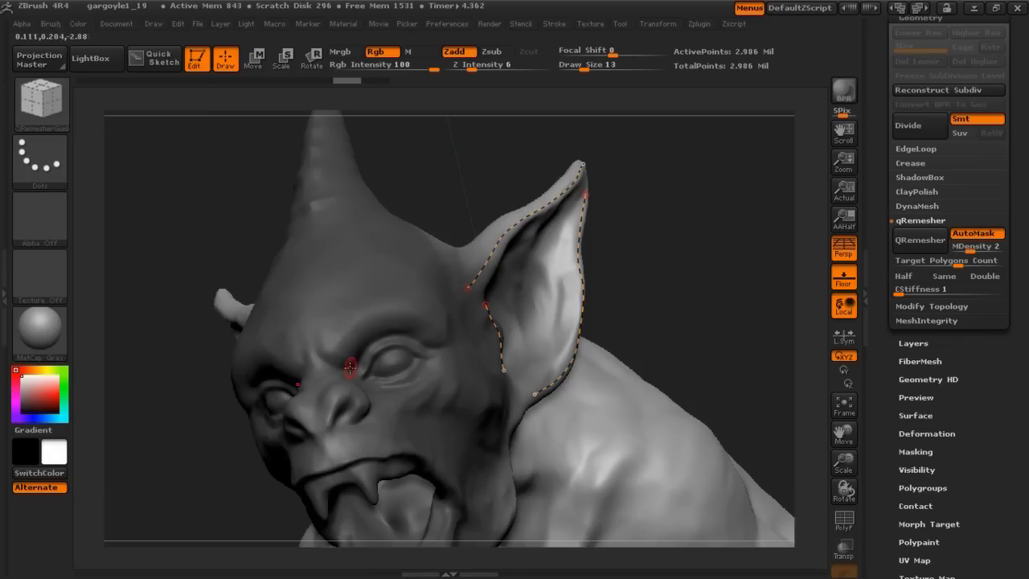
# Draw a guide curve along the brow above the eye and lower Draw Size to 9.
pyautogui.moveTo(410, 338); pyautogui.dragTo(434, 348)
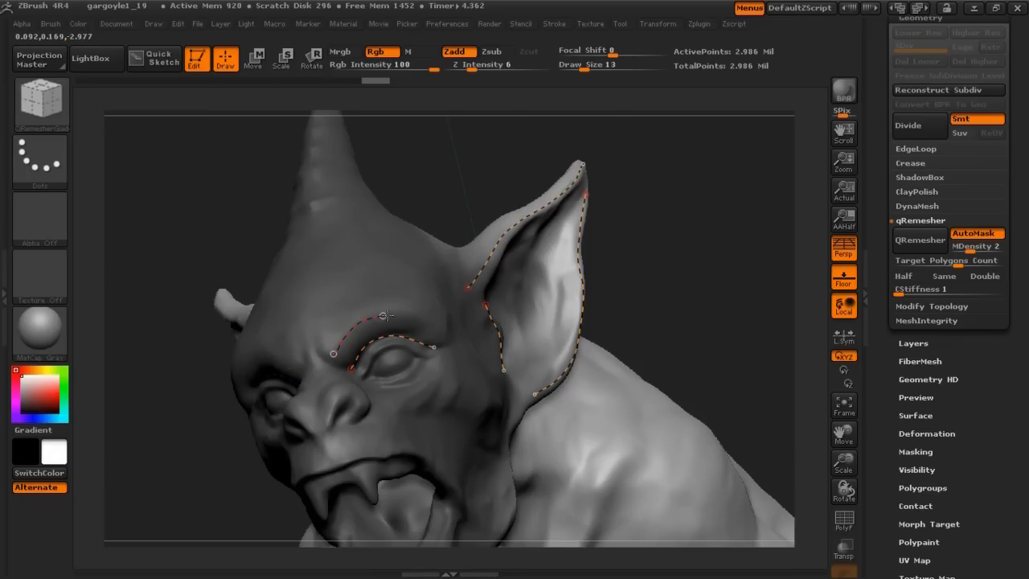
pyautogui.moveTo(701, 239); pyautogui.dragTo(447, 322)
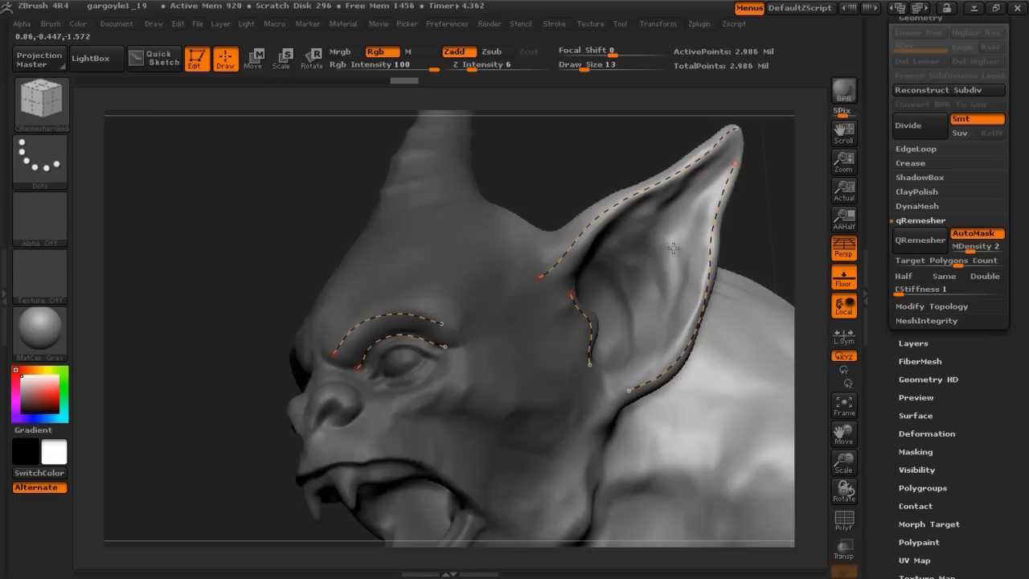
pyautogui.moveTo(241, 370); pyautogui.dragTo(260, 397)
pyautogui.press('s')
pyautogui.moveTo(201, 447); pyautogui.dragTo(271, 453)
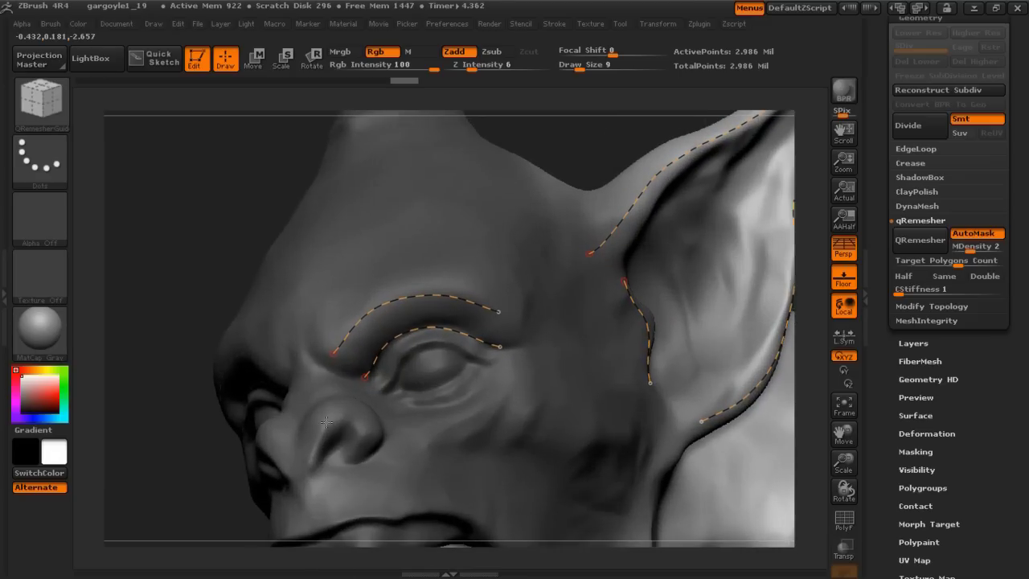
pyautogui.keyDown('alt'); pyautogui.moveTo(136, 504); pyautogui.dragTo(137, 318); pyautogui.keyUp('alt')
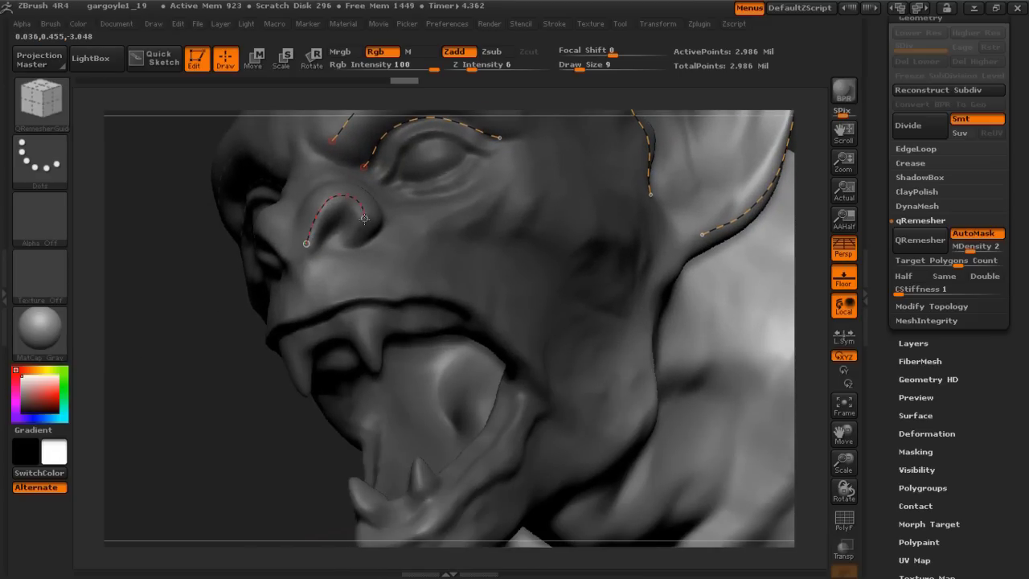
# Add guide curves around the nostril, across the cheek and down the jawline at Draw Size 39.
pyautogui.moveTo(152, 398)
pyautogui.mouseDown()
pyautogui.moveTo(130, 419)
pyautogui.moveTo(145, 407)
pyautogui.mouseUp()
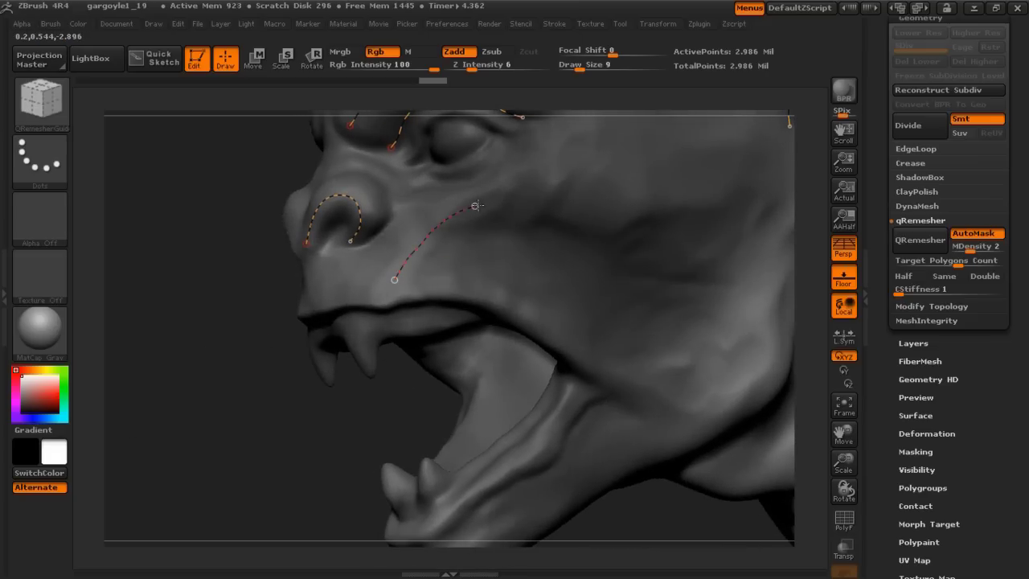
pyautogui.moveTo(668, 194); pyautogui.dragTo(729, 172)
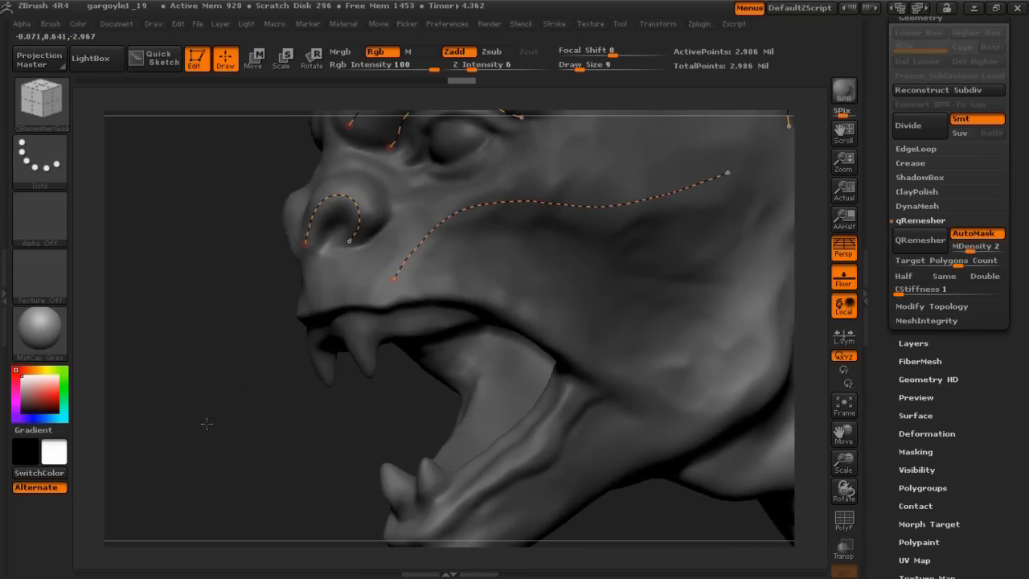
pyautogui.moveTo(218, 422); pyautogui.dragTo(193, 427)
pyautogui.press('s')
pyautogui.press('s')
pyautogui.click(537, 279)
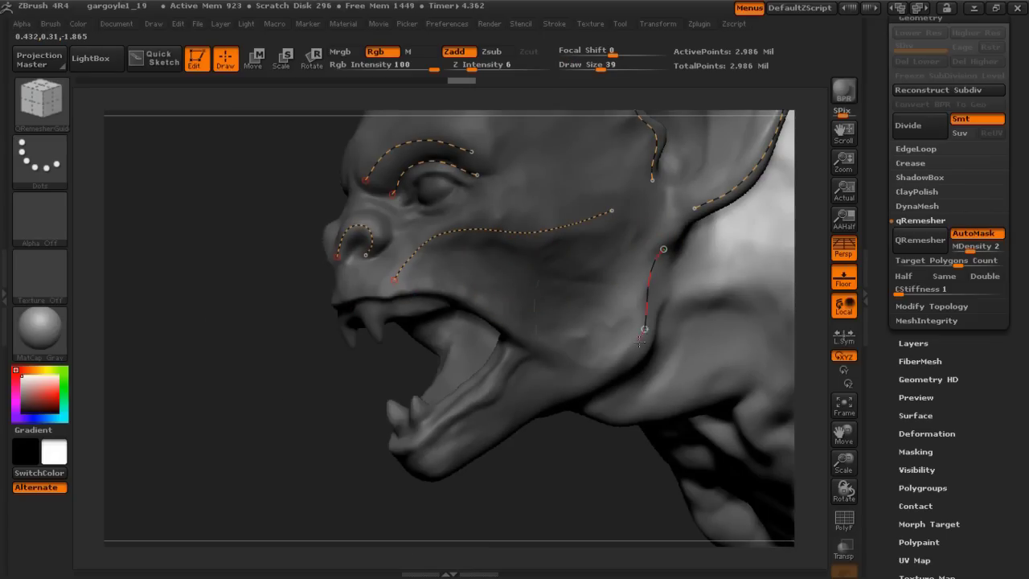
pyautogui.moveTo(312, 457)
pyautogui.mouseDown()
pyautogui.moveTo(306, 374)
pyautogui.moveTo(807, 230)
pyautogui.mouseUp()
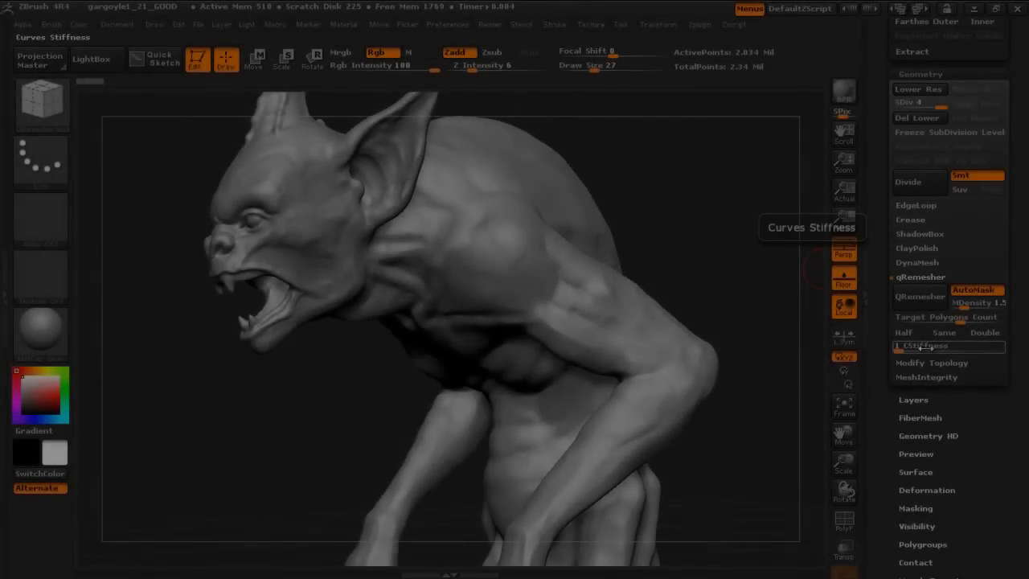
# Set QRemesher Curves Stiffness to 1 on the gargoyle1_21_GOOD model at SDiv 4.
pyautogui.moveTo(758, 253)
pyautogui.keyDown('alt'); pyautogui.mouseDown()
pyautogui.moveTo(758, 280)
pyautogui.moveTo(816, 305)
pyautogui.mouseUp(); pyautogui.keyUp('alt')
pyautogui.moveTo(963, 354); pyautogui.dragTo(899, 348)
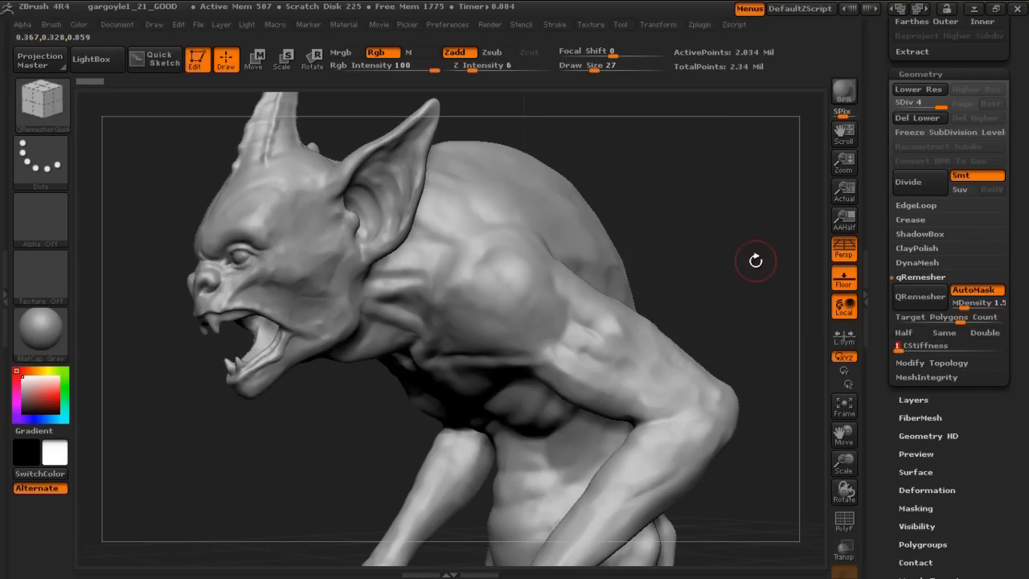
pyautogui.keyDown('alt'); pyautogui.moveTo(759, 265); pyautogui.dragTo(814, 245); pyautogui.keyUp('alt')
pyautogui.moveTo(1027, 222); pyautogui.dragTo(1028, 268)
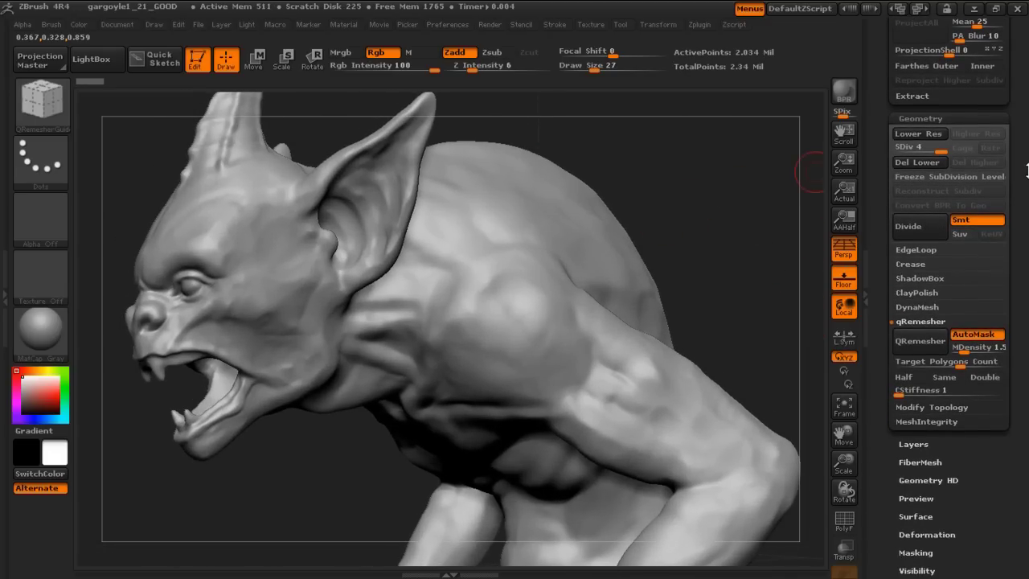
# Duplicate the gargoyle subtool and select the new PolySphere2 copy.
pyautogui.scroll(3, 1027, 318)
pyautogui.scroll(3, 1027, 318)
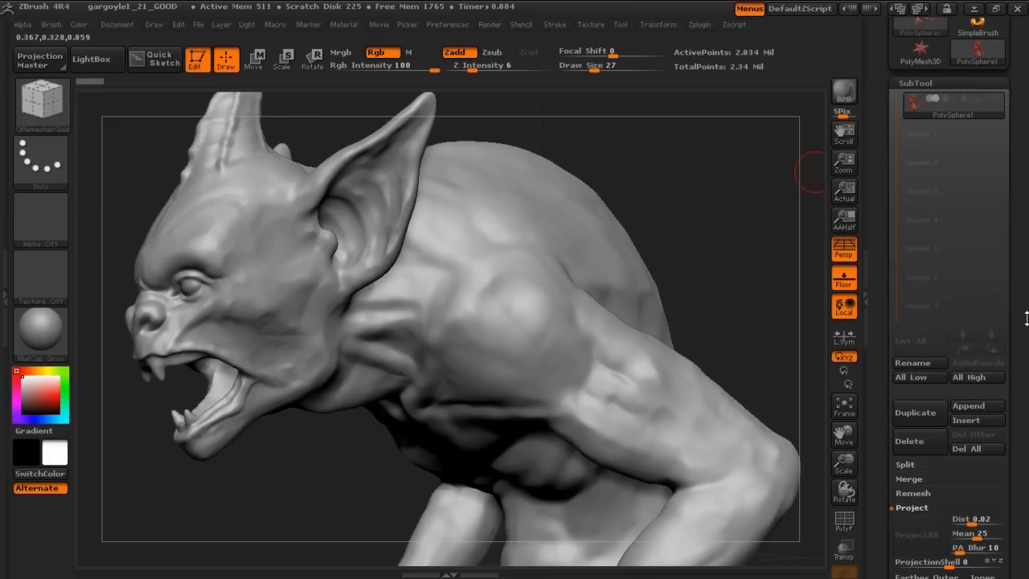
pyautogui.click(921, 410)
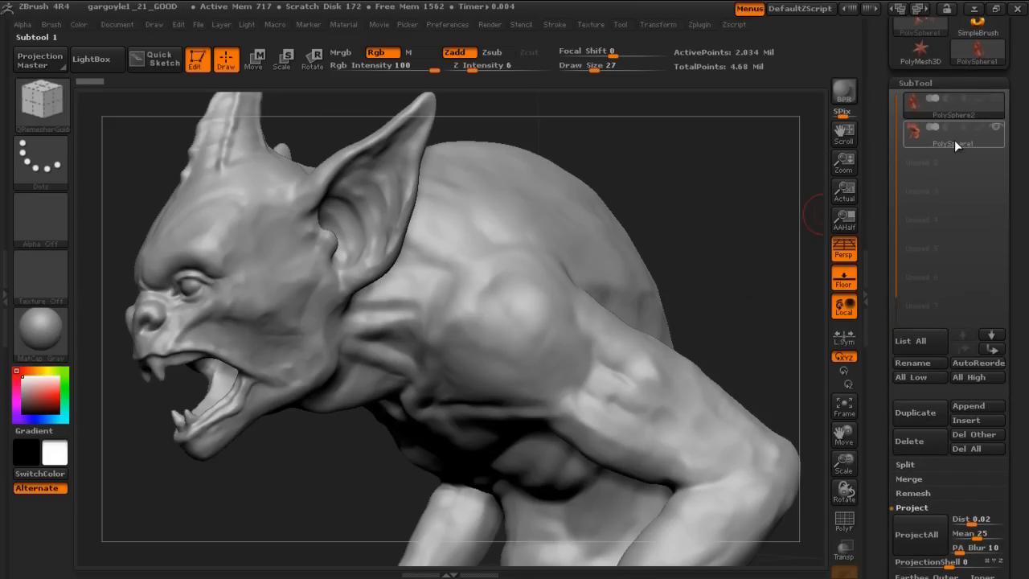
pyautogui.click(997, 112)
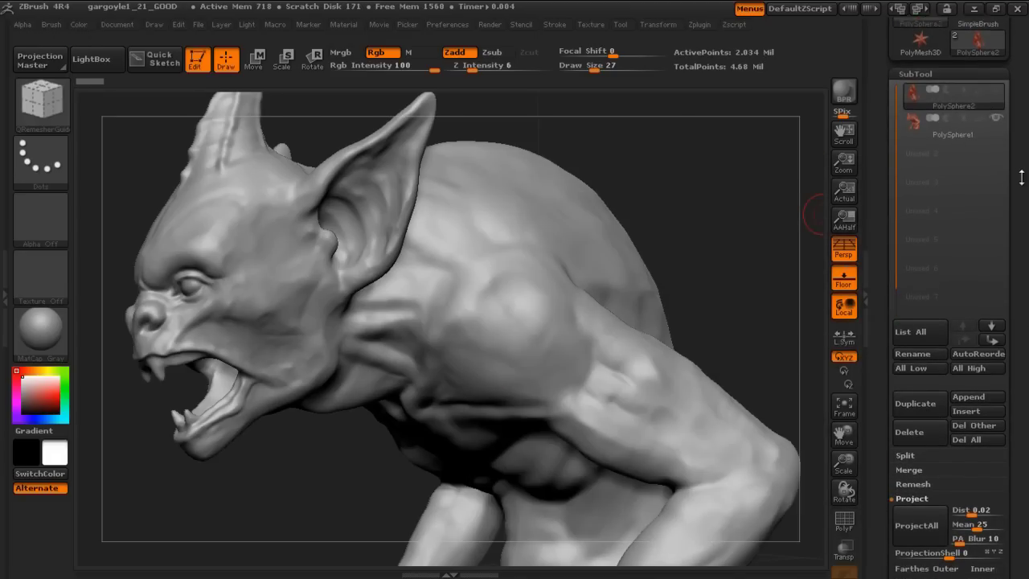
pyautogui.moveTo(753, 218); pyautogui.dragTo(692, 222)
# Reduce the brush Draw Size to 14 and make PolySphere1 the active subtool again.
pyautogui.press('s')
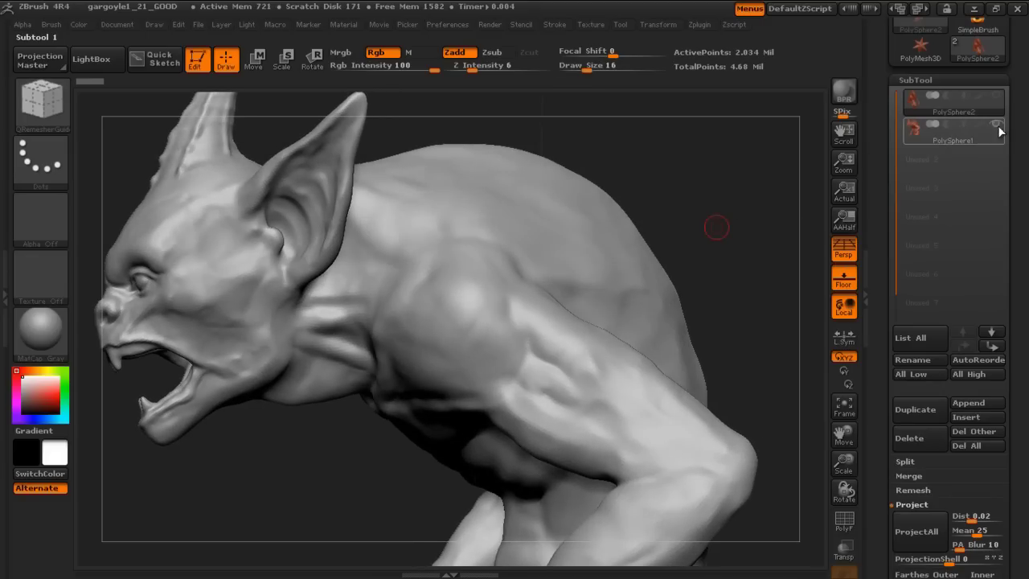
pyautogui.moveTo(954, 129)
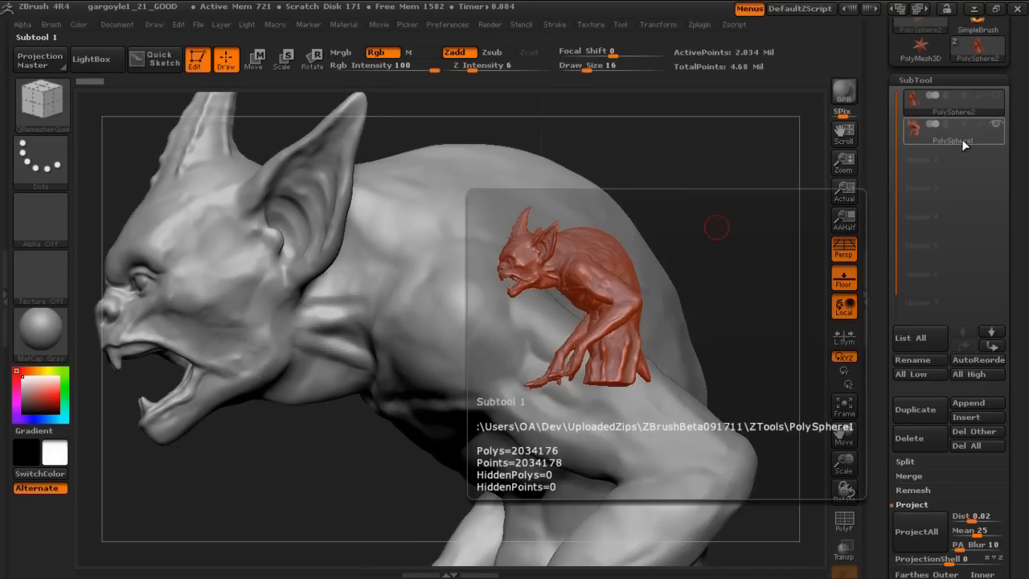
pyautogui.click(960, 95)
pyautogui.click(966, 144)
pyautogui.moveTo(1019, 152); pyautogui.dragTo(1020, 139)
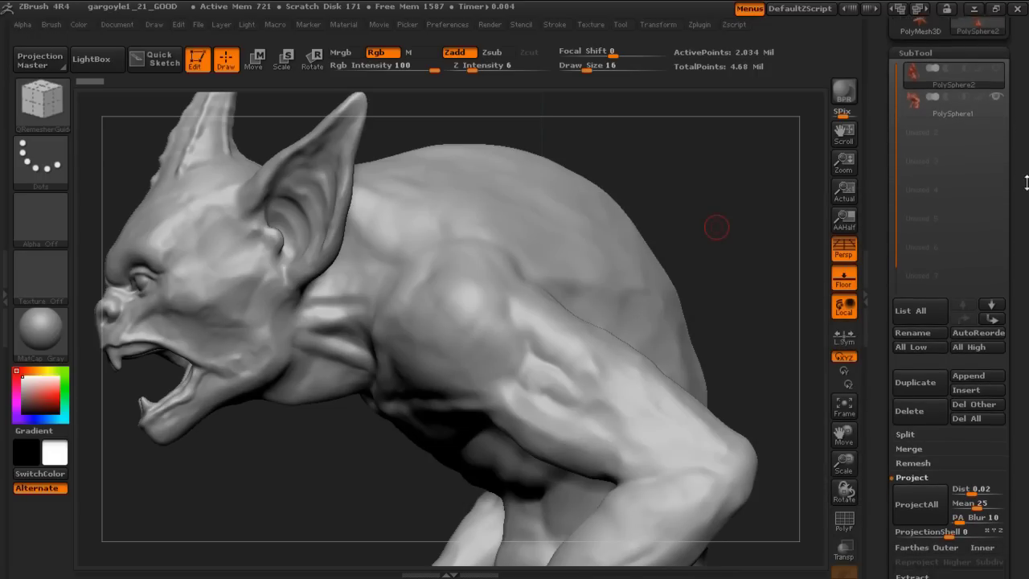
# Rotate the gargoyle to a side profile of its horned head and shoulders.
pyautogui.scroll(-2, 1026, 185)
pyautogui.scroll(-2, 1026, 177)
pyautogui.scroll(-2, 1027, 160)
pyautogui.scroll(-2, 1026, 155)
pyautogui.scroll(-1, 1026, 156)
pyautogui.scroll(-1, 1026, 156)
pyautogui.scroll(-1, 1026, 155)
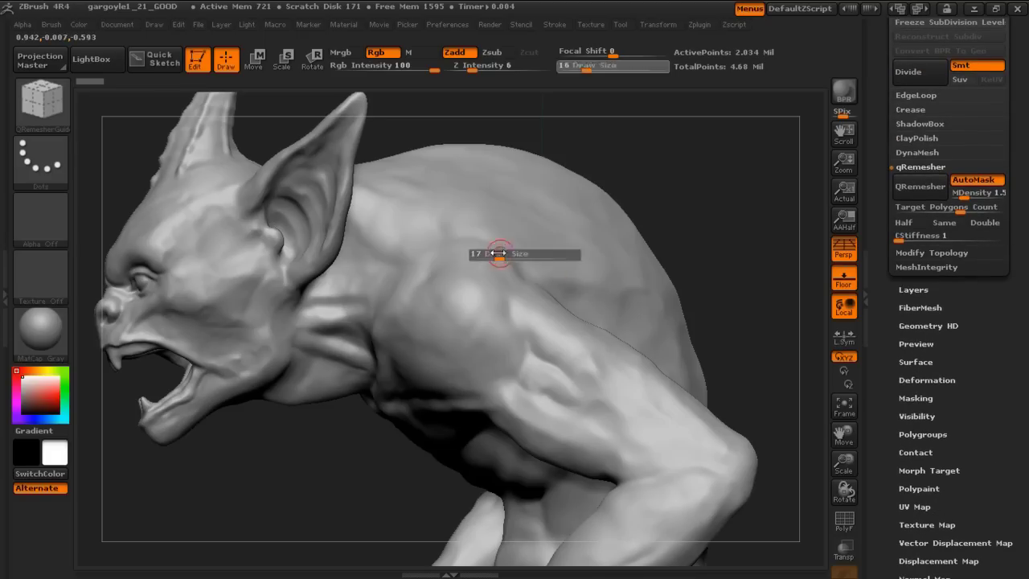
pyautogui.moveTo(712, 193); pyautogui.dragTo(715, 210)
# Discard the unsaved changes and load the gargoyle1_20.ZPR project.
pyautogui.press('ctrl')
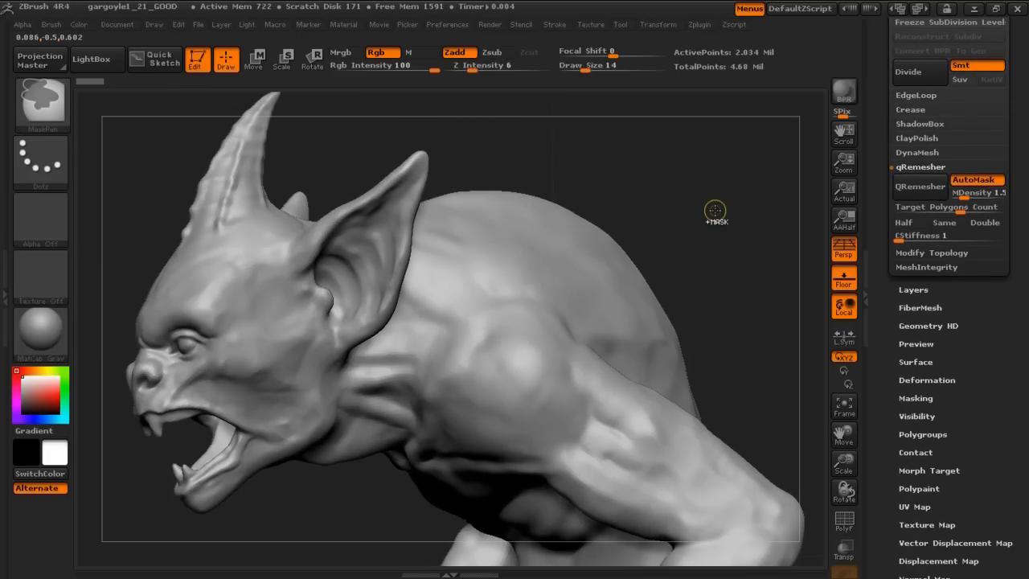
pyautogui.hotkey('alt', 'F4')
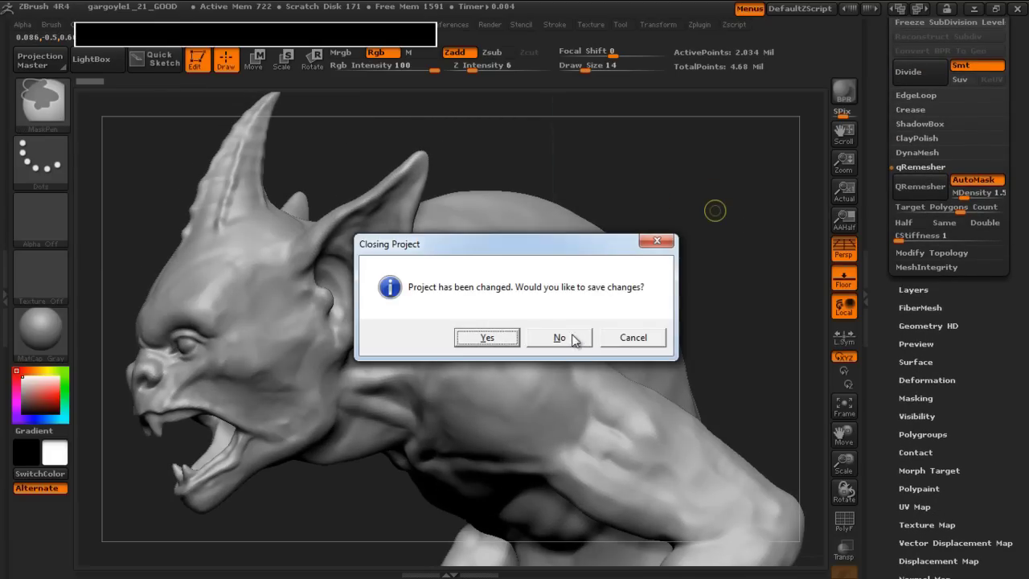
pyautogui.click(574, 338)
pyautogui.moveTo(502, 117); pyautogui.dragTo(503, 247)
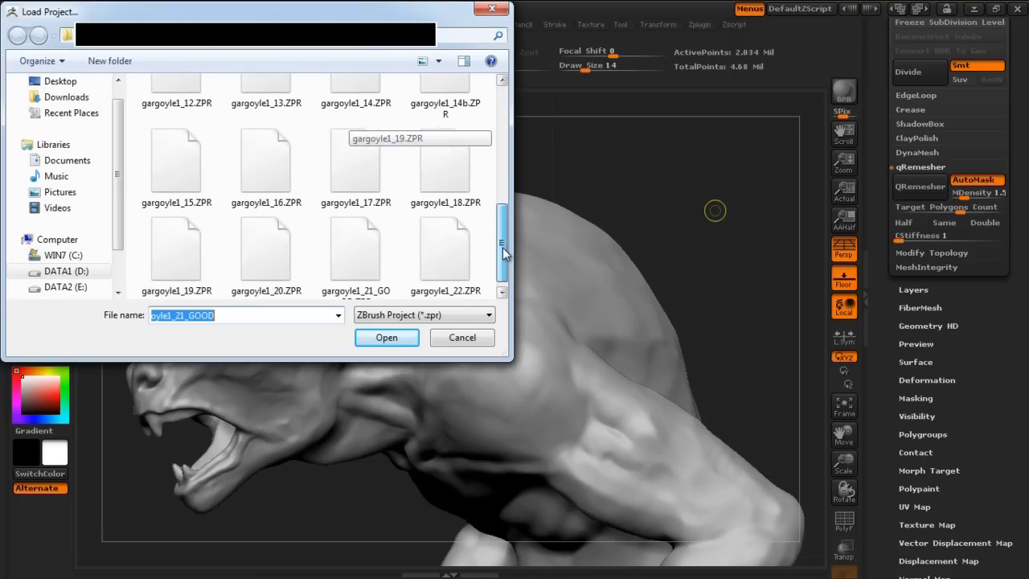
pyautogui.click(179, 265)
pyautogui.click(275, 252)
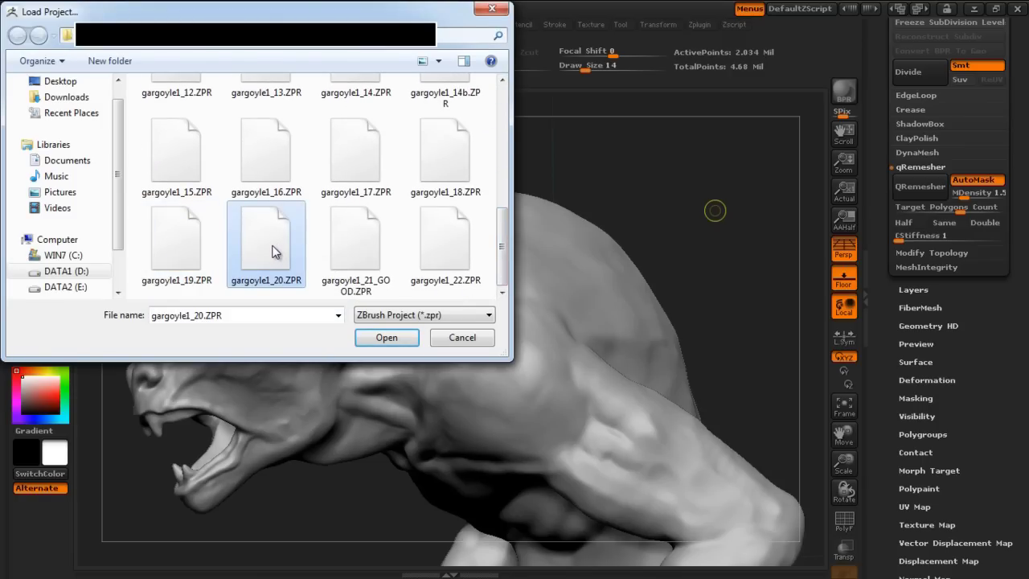
pyautogui.doubleClick(268, 245)
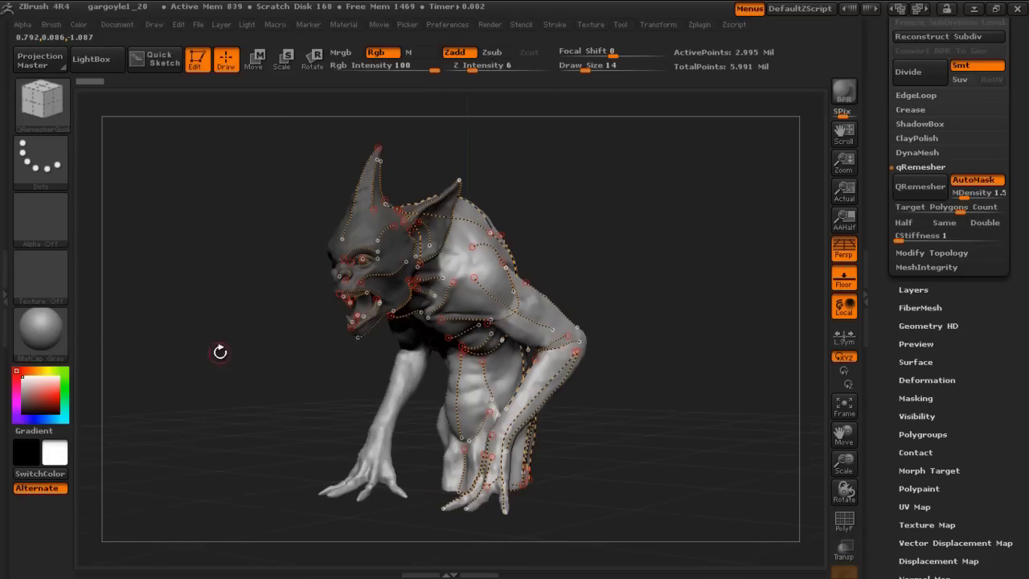
pyautogui.moveTo(242, 361)
pyautogui.keyDown('alt'); pyautogui.mouseDown()
pyautogui.moveTo(260, 381)
pyautogui.moveTo(427, 219)
pyautogui.moveTo(406, 219)
pyautogui.mouseUp(); pyautogui.keyUp('alt')
pyautogui.press('s')
pyautogui.moveTo(746, 199)
pyautogui.mouseDown()
pyautogui.moveTo(757, 251)
pyautogui.moveTo(736, 242)
pyautogui.mouseUp()
pyautogui.moveTo(739, 241)
pyautogui.mouseDown()
pyautogui.moveTo(747, 256)
pyautogui.moveTo(441, 275)
pyautogui.mouseUp()
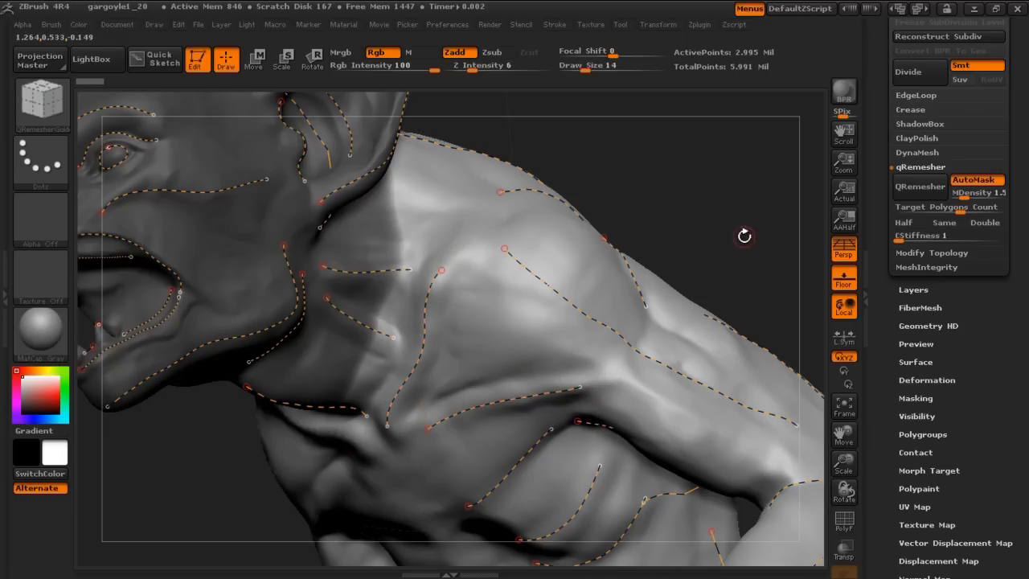
pyautogui.keyDown('alt'); pyautogui.moveTo(738, 255); pyautogui.dragTo(654, 252); pyautogui.keyUp('alt')
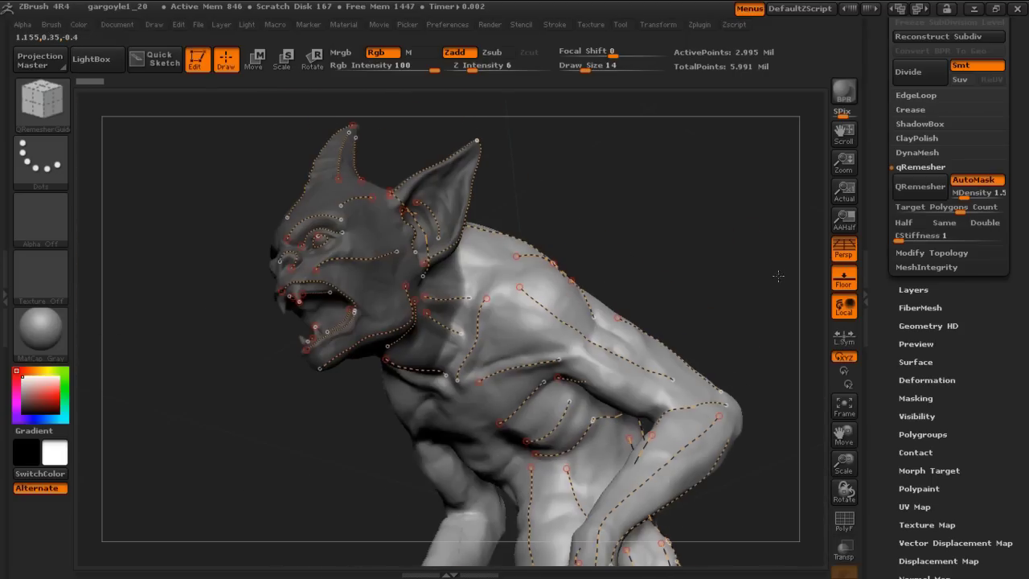
# Zoom into the shoulder and delete the stray QRemesherGuide curve crossing it.
pyautogui.keyDown('alt'); pyautogui.moveTo(769, 273); pyautogui.dragTo(580, 279); pyautogui.keyUp('alt')
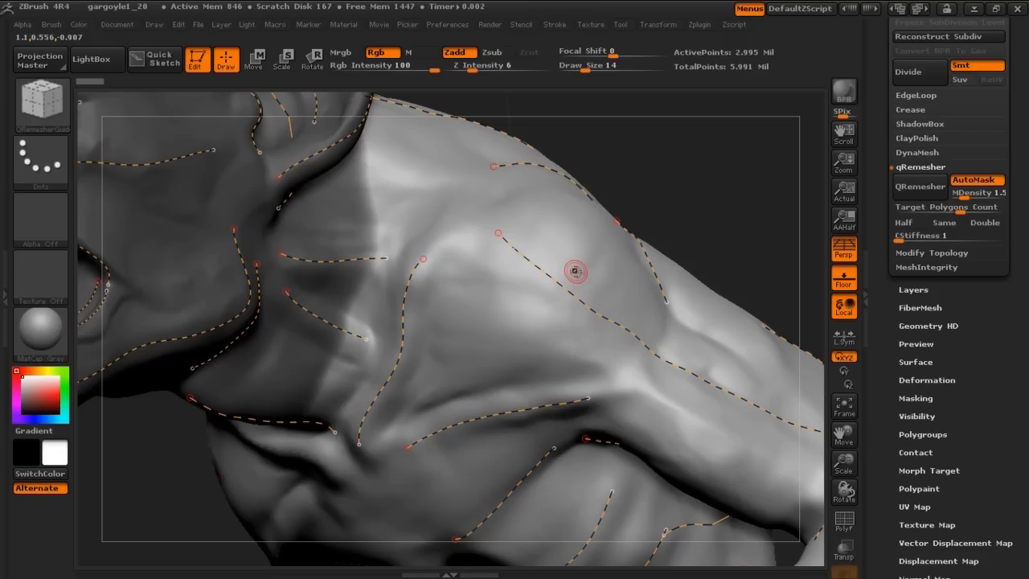
pyautogui.keyDown('alt'); pyautogui.click(517, 305); pyautogui.keyUp('alt')
pyautogui.moveTo(719, 205)
pyautogui.keyDown('alt'); pyautogui.mouseDown()
pyautogui.moveTo(662, 241)
pyautogui.moveTo(729, 398)
pyautogui.moveTo(799, 376)
pyautogui.moveTo(538, 341)
pyautogui.mouseUp(); pyautogui.keyUp('alt')
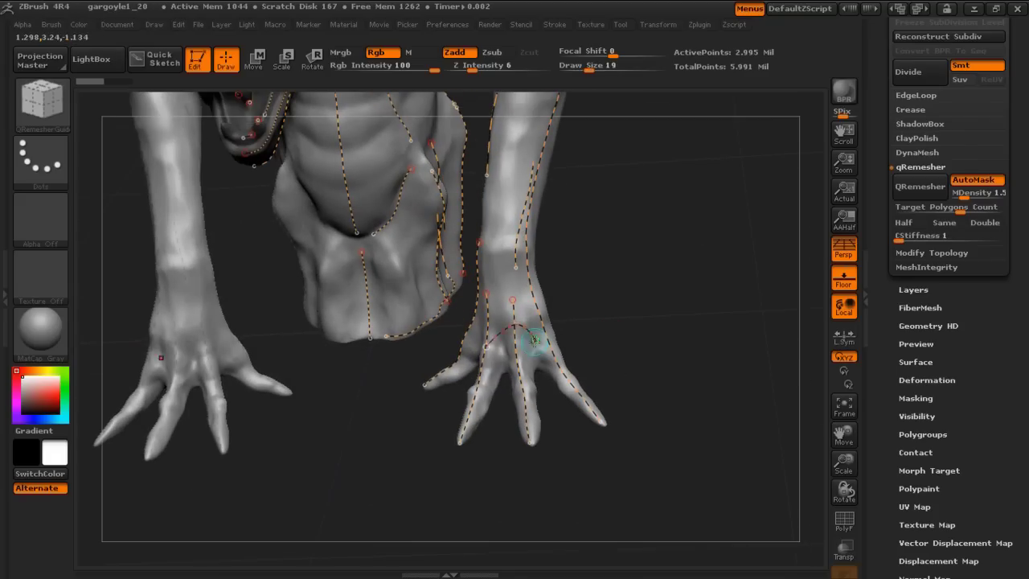
# Rotate and zoom out to review the remaining guide curves over the whole figure.
pyautogui.press('[')
pyautogui.moveTo(672, 262); pyautogui.dragTo(701, 258)
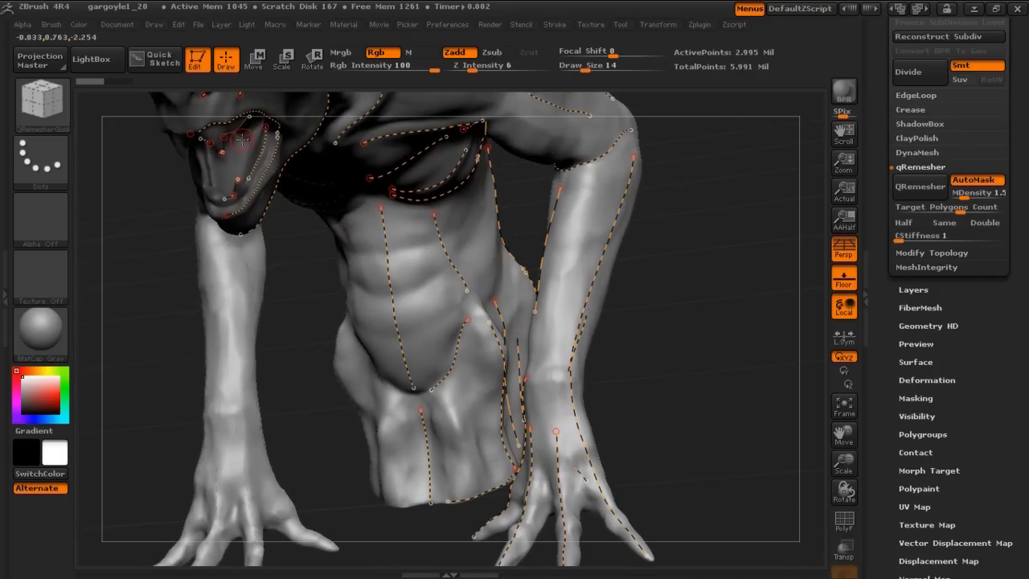
pyautogui.moveTo(735, 184)
pyautogui.mouseDown()
pyautogui.moveTo(721, 212)
pyautogui.moveTo(703, 193)
pyautogui.moveTo(243, 408)
pyautogui.moveTo(208, 349)
pyautogui.mouseUp()
pyautogui.keyDown('alt'); pyautogui.moveTo(307, 453); pyautogui.dragTo(166, 409); pyautogui.keyUp('alt')
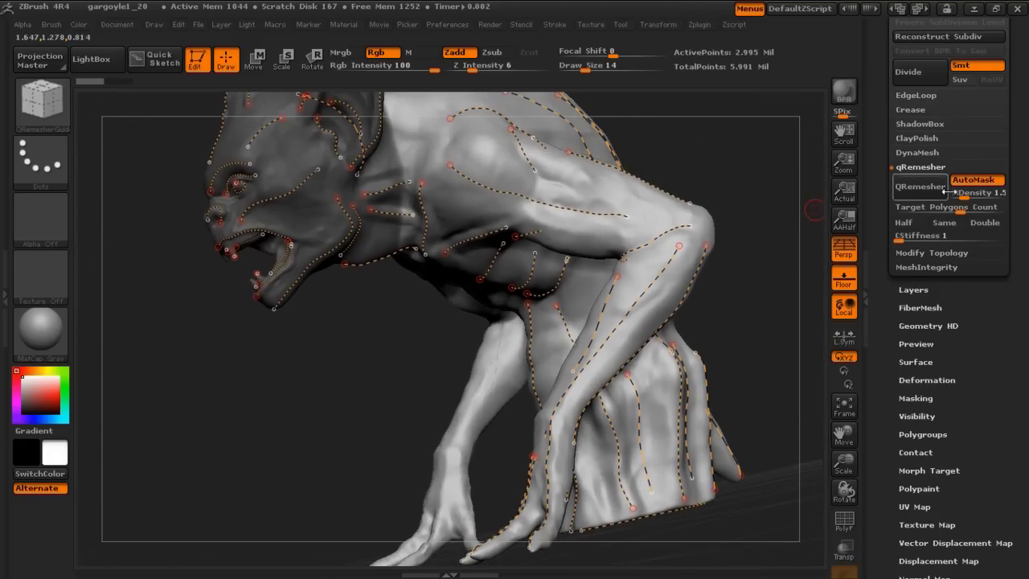
pyautogui.scroll(3, 947, 206)
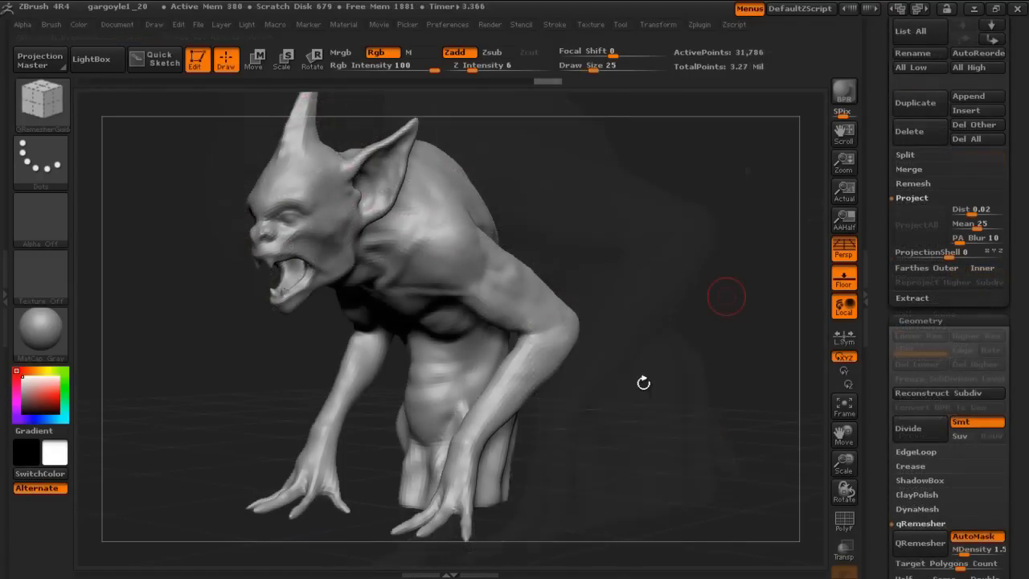
# Show the wireframe of the new 31,786-point mesh and inspect it from back and front.
pyautogui.moveTo(671, 361); pyautogui.dragTo(678, 339)
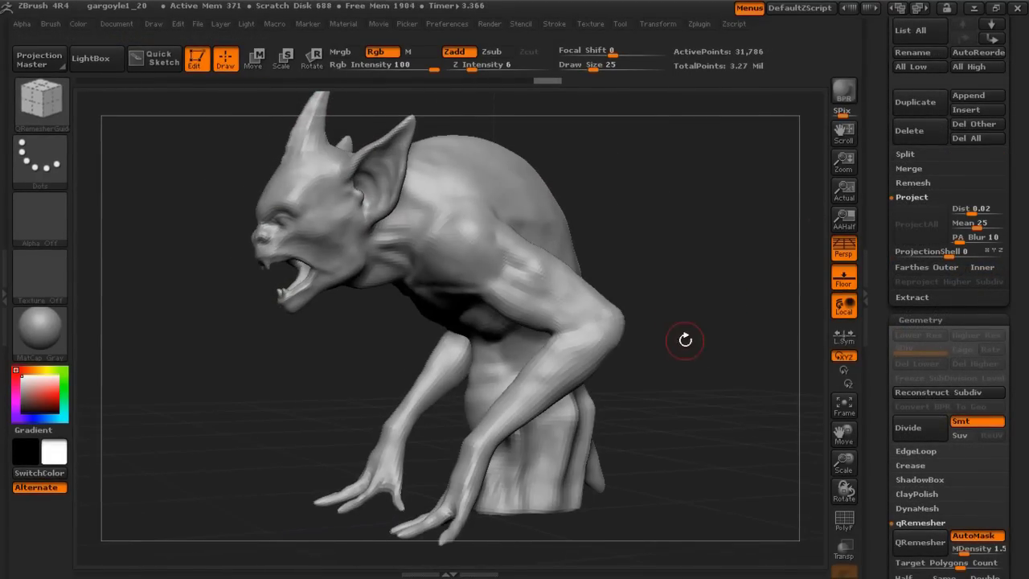
pyautogui.scroll(5, 949, 321)
pyautogui.scroll(5, 949, 321)
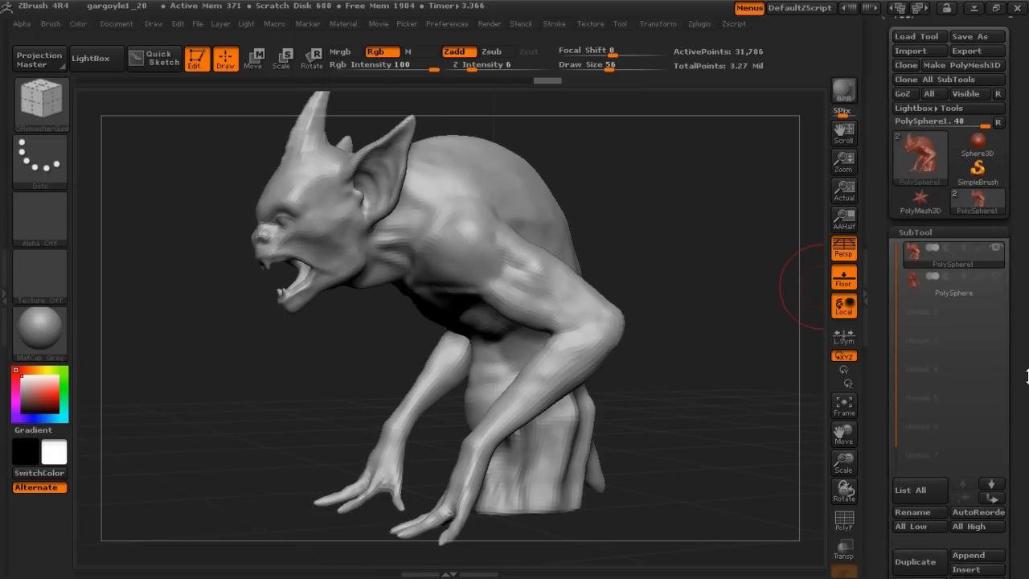
pyautogui.scroll(-1, 1022, 370)
pyautogui.hotkey('shift', 'f')
pyautogui.moveTo(726, 297)
pyautogui.mouseDown()
pyautogui.moveTo(742, 317)
pyautogui.moveTo(761, 298)
pyautogui.moveTo(758, 258)
pyautogui.moveTo(696, 306)
pyautogui.mouseUp()
# Set the brush size to 37 and smooth areas around the head and left hand.
pyautogui.press('s')
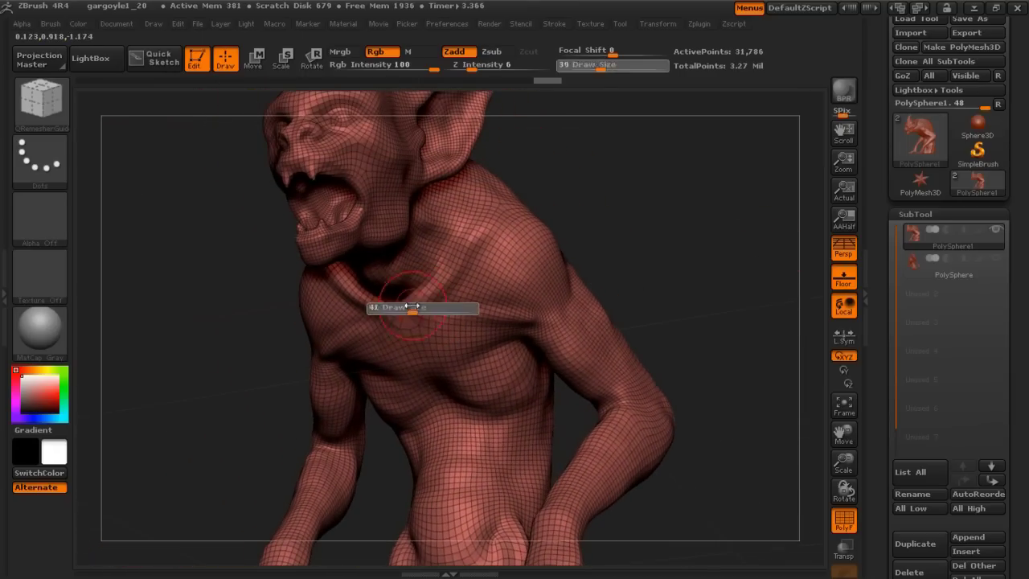
pyautogui.moveTo(416, 307); pyautogui.dragTo(398, 341)
pyautogui.press('shift')
pyautogui.moveTo(627, 281)
pyautogui.mouseDown()
pyautogui.moveTo(646, 273)
pyautogui.moveTo(636, 273)
pyautogui.moveTo(660, 299)
pyautogui.moveTo(670, 276)
pyautogui.moveTo(689, 289)
pyautogui.moveTo(683, 276)
pyautogui.moveTo(686, 357)
pyautogui.moveTo(642, 299)
pyautogui.mouseUp()
pyautogui.press('shift')
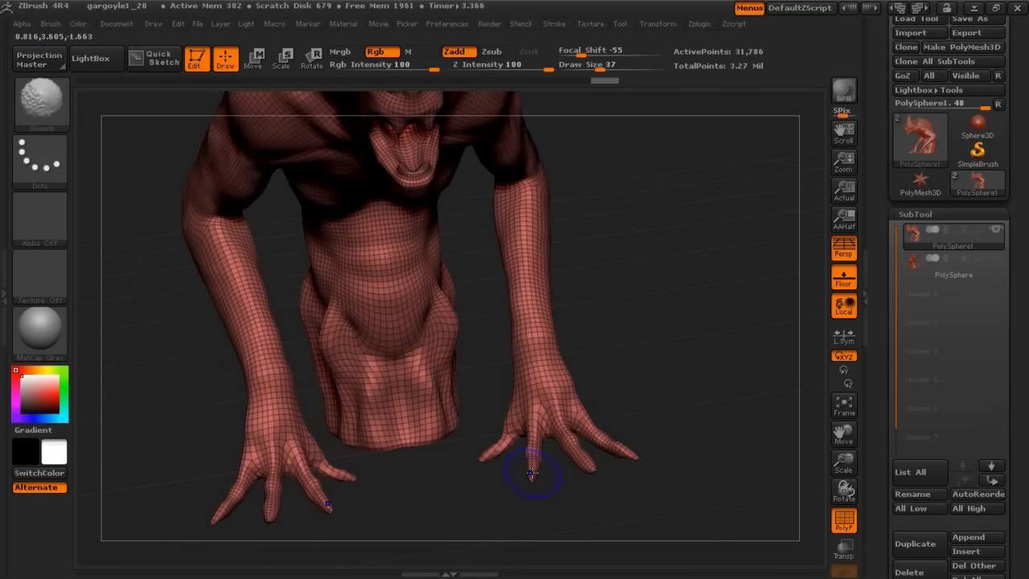
pyautogui.press('shift')
pyautogui.moveTo(700, 322)
pyautogui.mouseDown()
pyautogui.moveTo(743, 300)
pyautogui.moveTo(684, 314)
pyautogui.moveTo(694, 295)
pyautogui.moveTo(684, 295)
pyautogui.moveTo(772, 306)
pyautogui.moveTo(754, 305)
pyautogui.mouseUp()
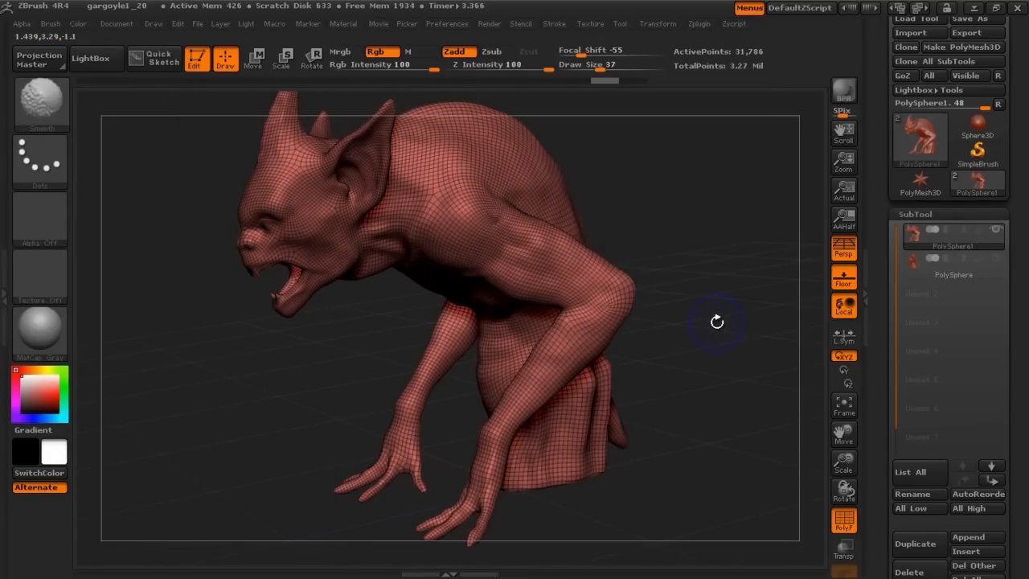
# Hide the PolyF wireframe again.
pyautogui.hotkey('shift', 'f')
pyautogui.moveTo(1018, 336); pyautogui.dragTo(1023, 248)
pyautogui.moveTo(715, 306)
pyautogui.mouseDown()
pyautogui.moveTo(729, 312)
pyautogui.moveTo(716, 306)
pyautogui.mouseUp()
# Reduce the brush Draw Size to 25 and subdivide the mesh once to level 2.
pyautogui.press('s')
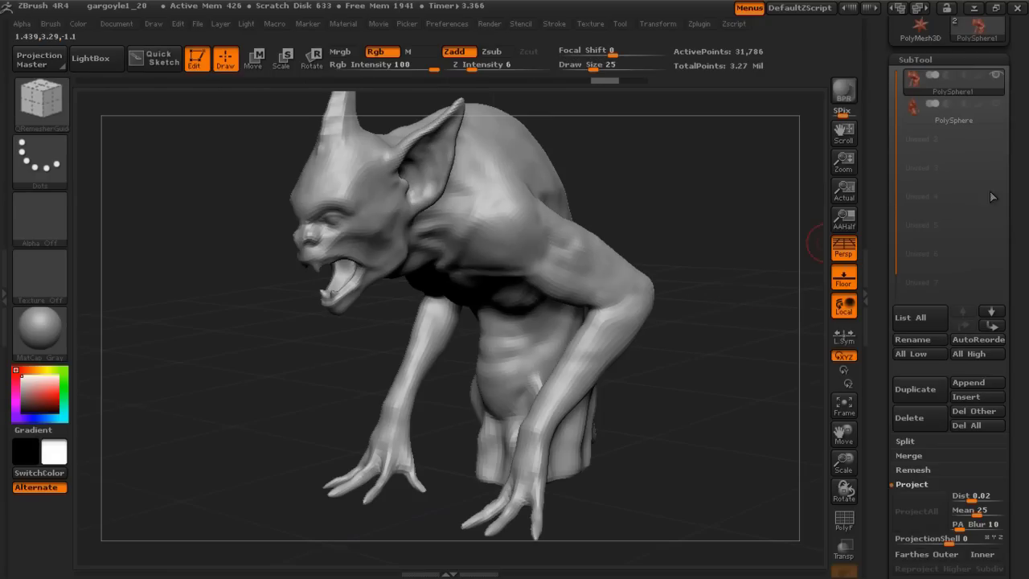
pyautogui.moveTo(1018, 195); pyautogui.dragTo(1020, 177)
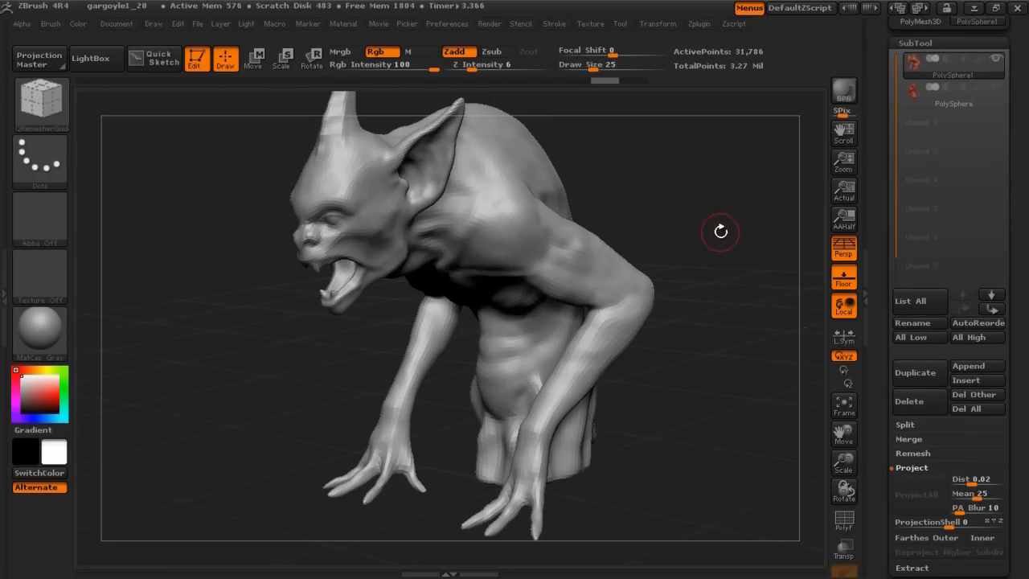
pyautogui.press('ctrl')
pyautogui.hotkey('ctrl', 'd')
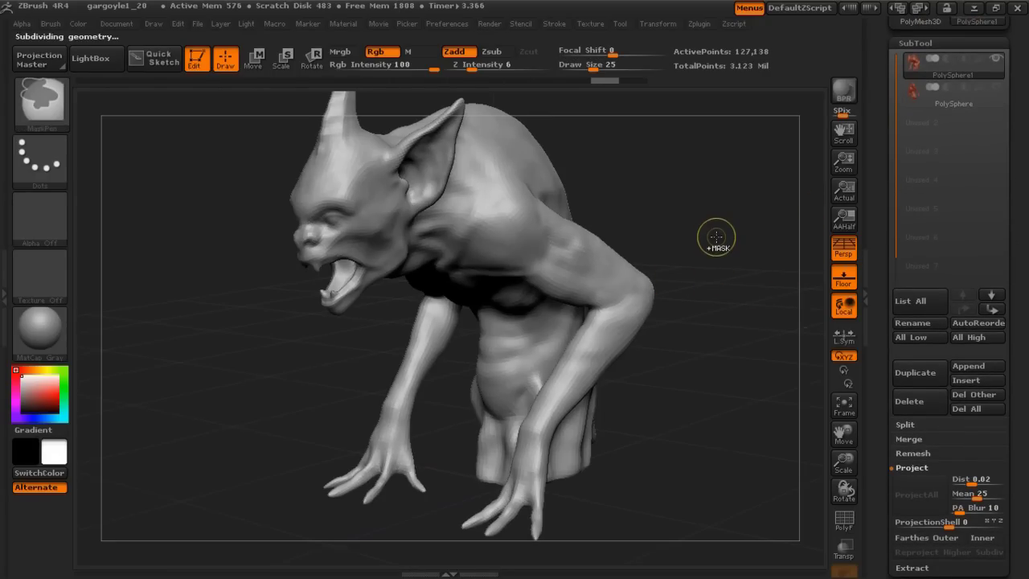
# Divide further up to SDiv 4, reaching 2.034 million active points.
pyautogui.scroll(-5, 1013, 233)
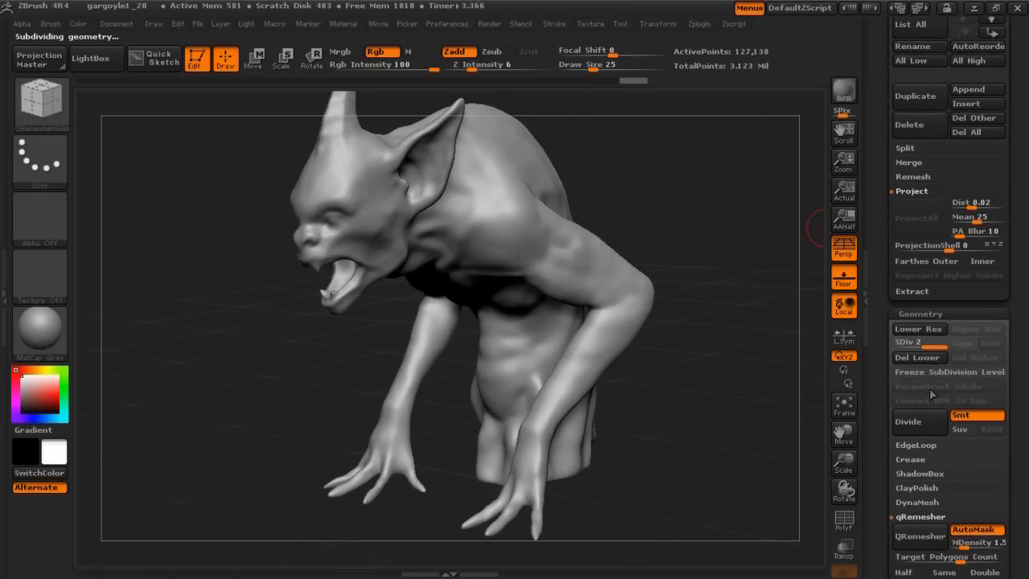
pyautogui.click(916, 420)
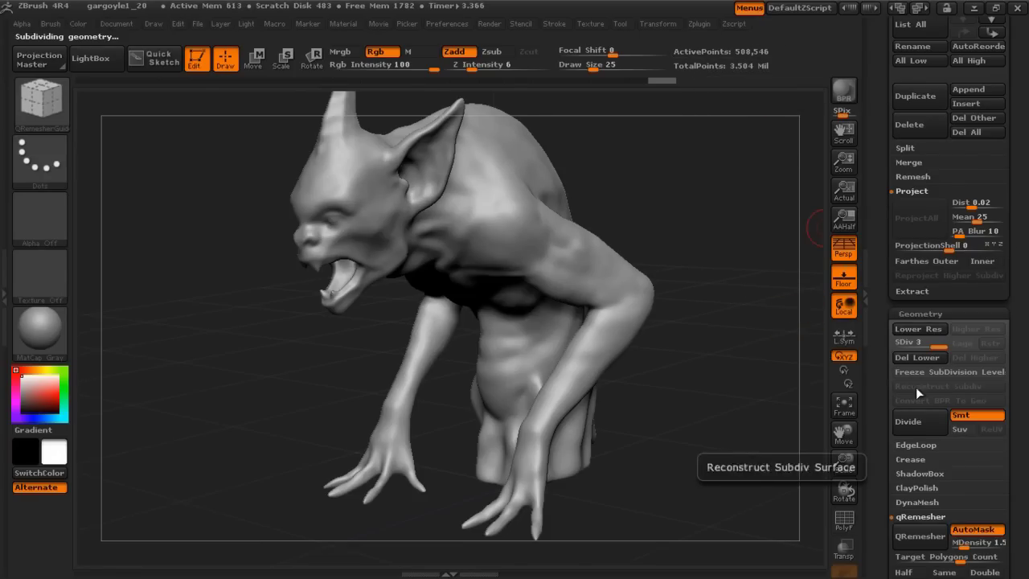
pyautogui.scroll(1, 1021, 219)
pyautogui.moveTo(1027, 221); pyautogui.dragTo(1027, 338)
pyautogui.moveTo(953, 237)
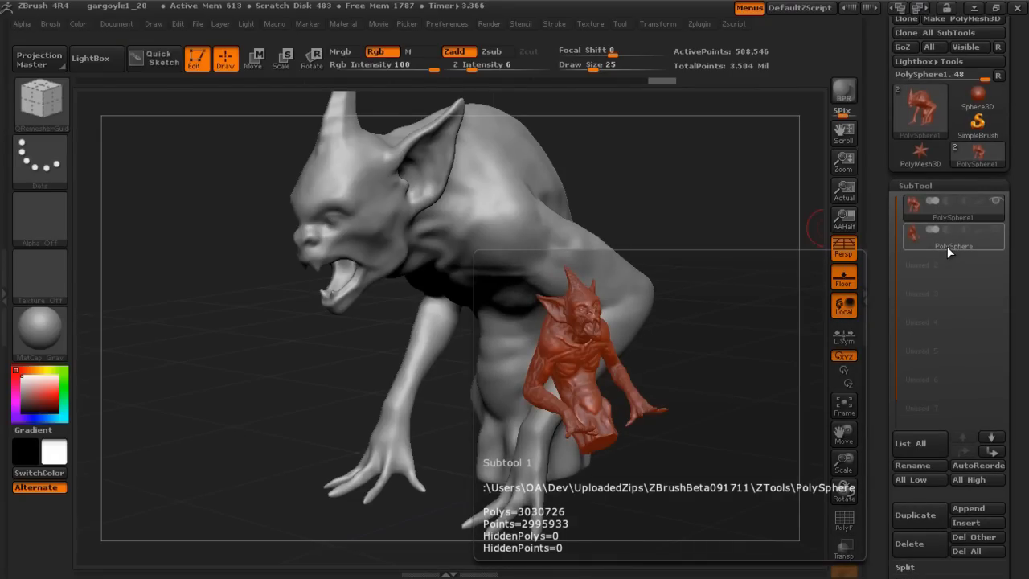
pyautogui.scroll(-3, 917, 362)
pyautogui.scroll(-2, 902, 418)
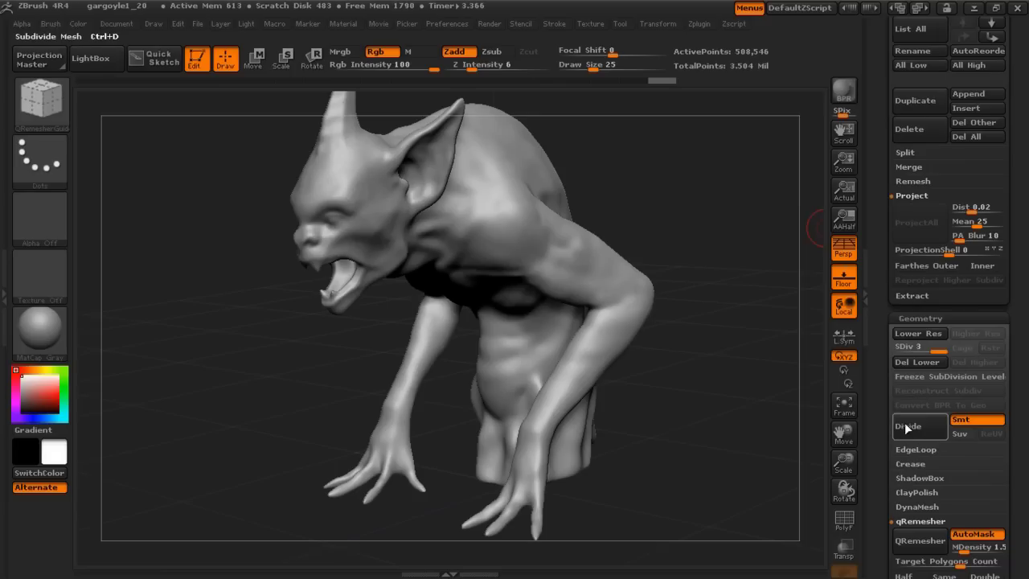
pyautogui.scroll(5, 1006, 321)
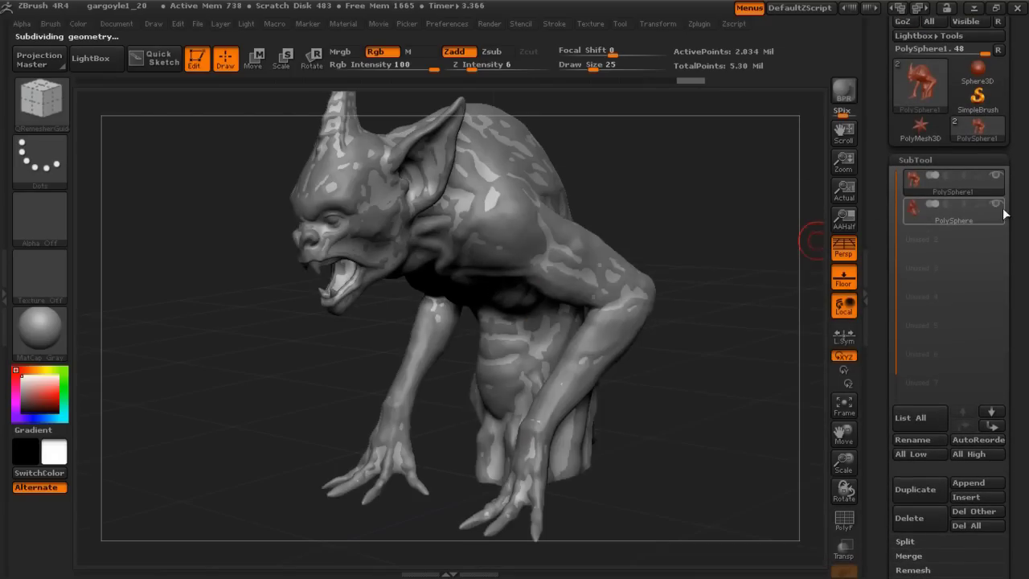
# Expand the Project subpalette and run ProjectAll at Dist 0.02 from the original sculpt.
pyautogui.scroll(-2, 978, 221)
pyautogui.scroll(-2, 949, 249)
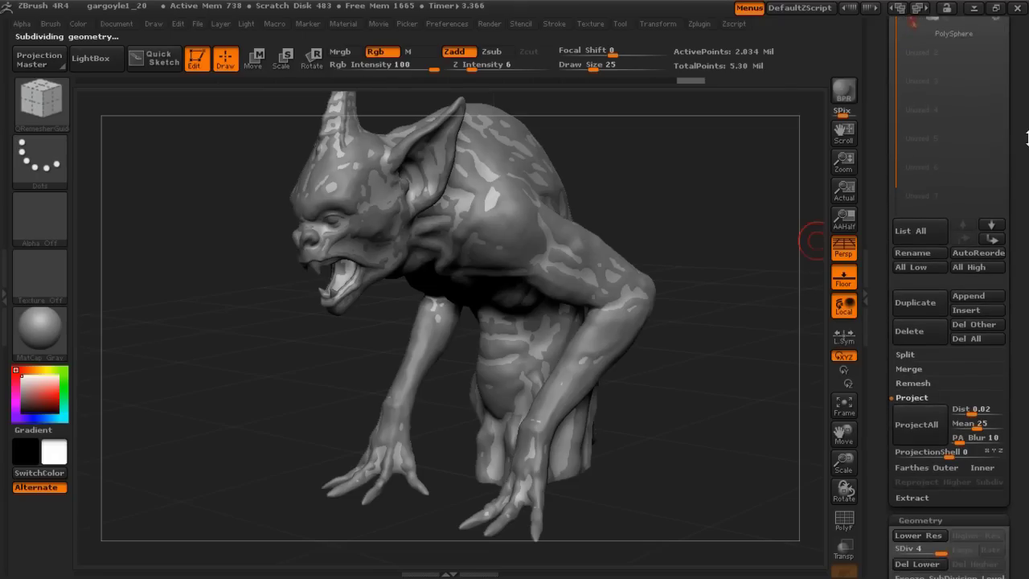
pyautogui.scroll(-2, 925, 274)
pyautogui.scroll(-2, 914, 283)
pyautogui.click(912, 304)
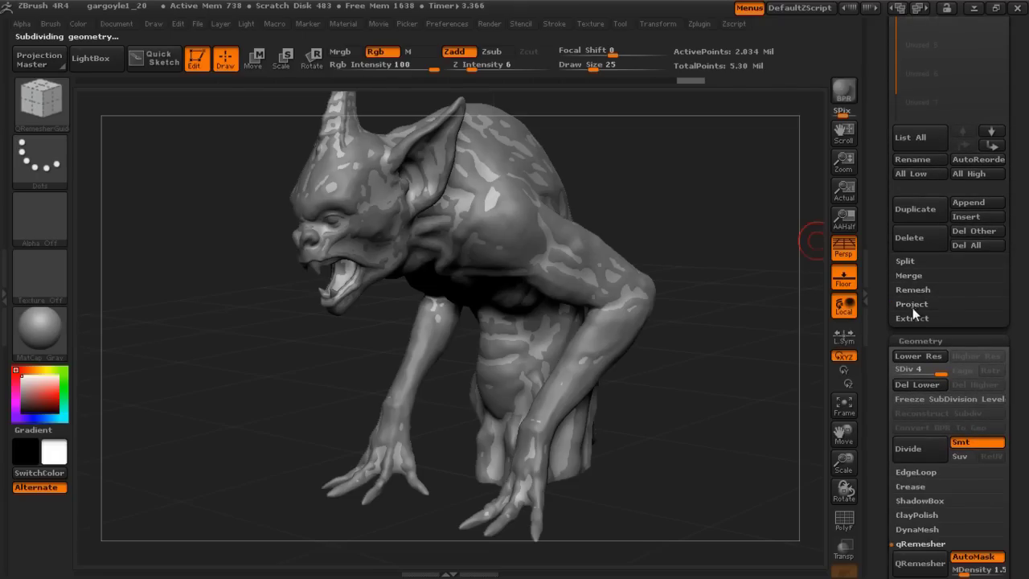
pyautogui.click(907, 304)
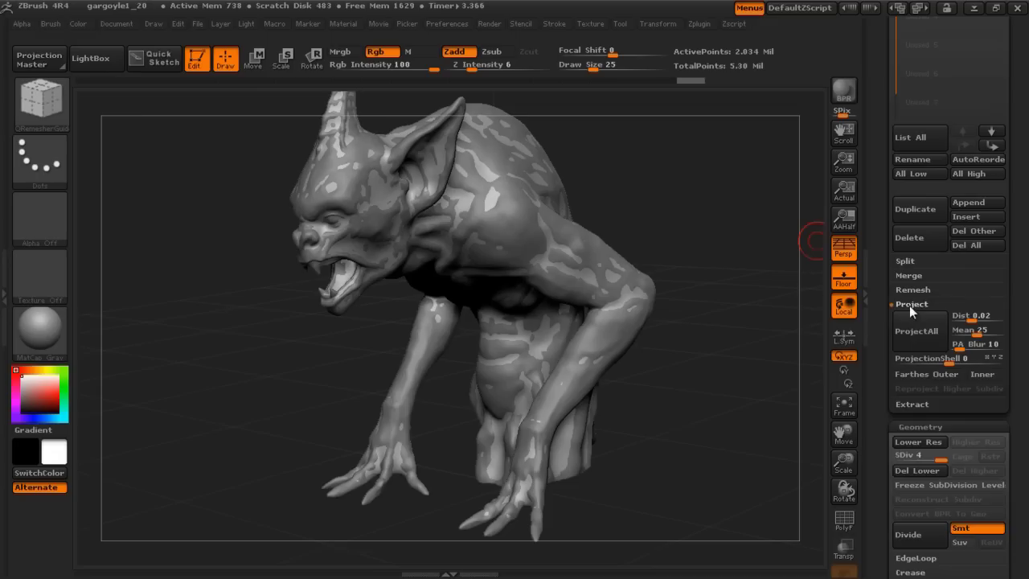
pyautogui.click(924, 335)
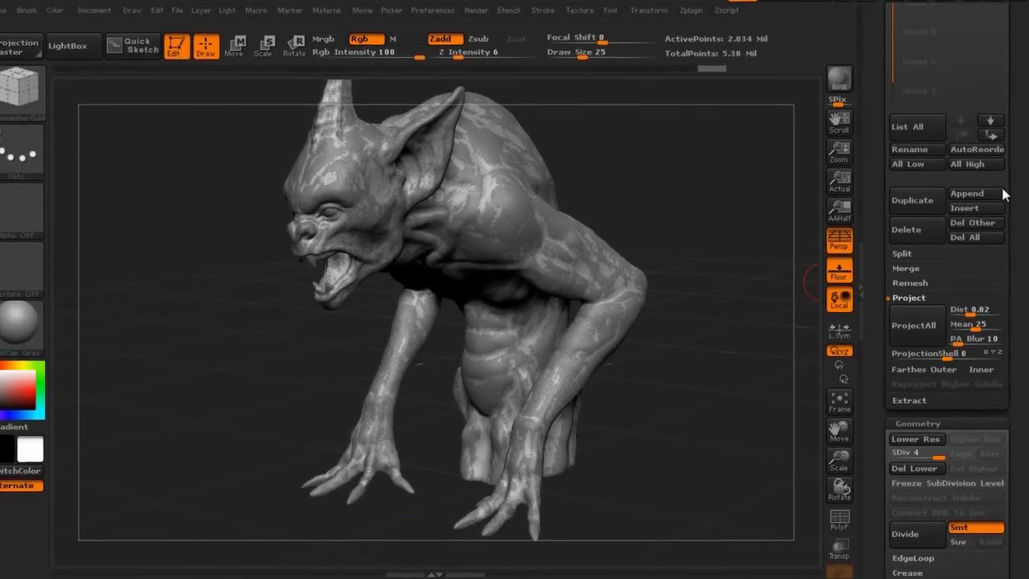
# Hide the original subtool so only the projected mesh is visible.
pyautogui.scroll(5, 949, 282)
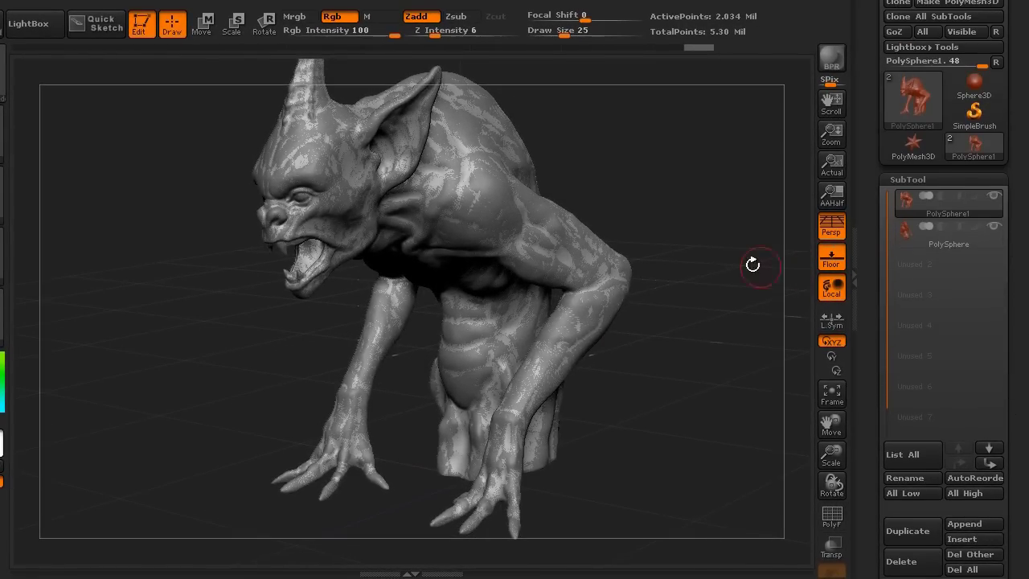
pyautogui.moveTo(693, 271)
pyautogui.mouseDown()
pyautogui.moveTo(703, 244)
pyautogui.moveTo(780, 246)
pyautogui.moveTo(749, 362)
pyautogui.moveTo(720, 215)
pyautogui.moveTo(735, 191)
pyautogui.moveTo(732, 222)
pyautogui.mouseUp()
pyautogui.click(991, 233)
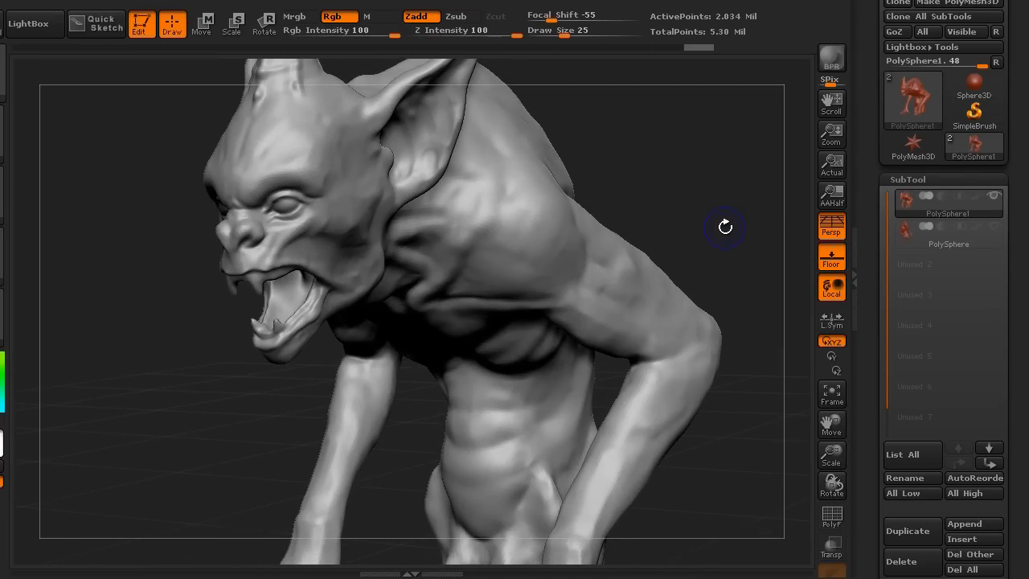
# Drop to the lowest subdivision level, step back up, and orbit to inspect the detail.
pyautogui.hotkey('shift', 'd')
pyautogui.hotkey('shift', 'd')
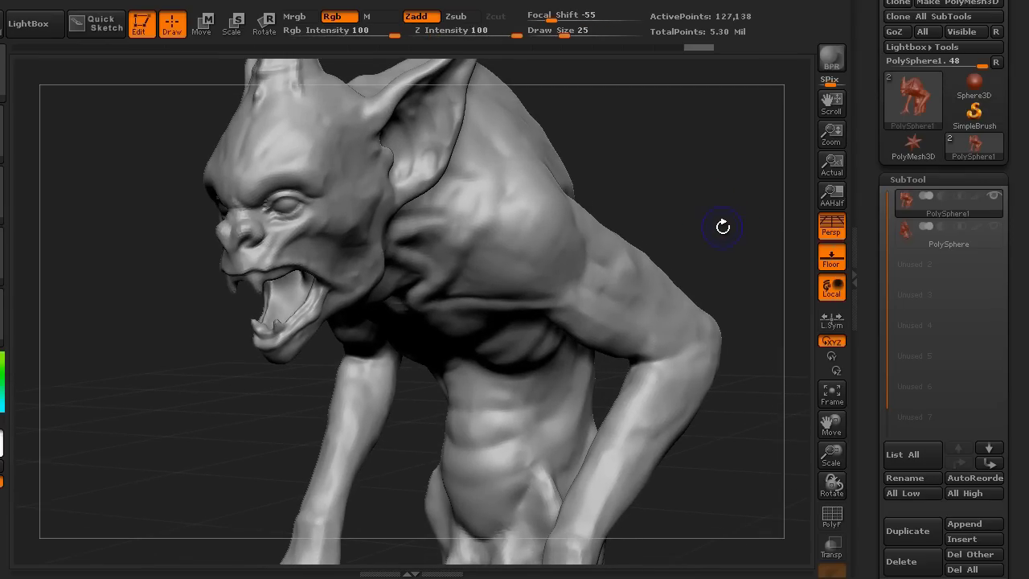
pyautogui.hotkey('shift', 'd')
pyautogui.moveTo(737, 230)
pyautogui.mouseDown()
pyautogui.moveTo(705, 218)
pyautogui.moveTo(699, 162)
pyautogui.mouseUp()
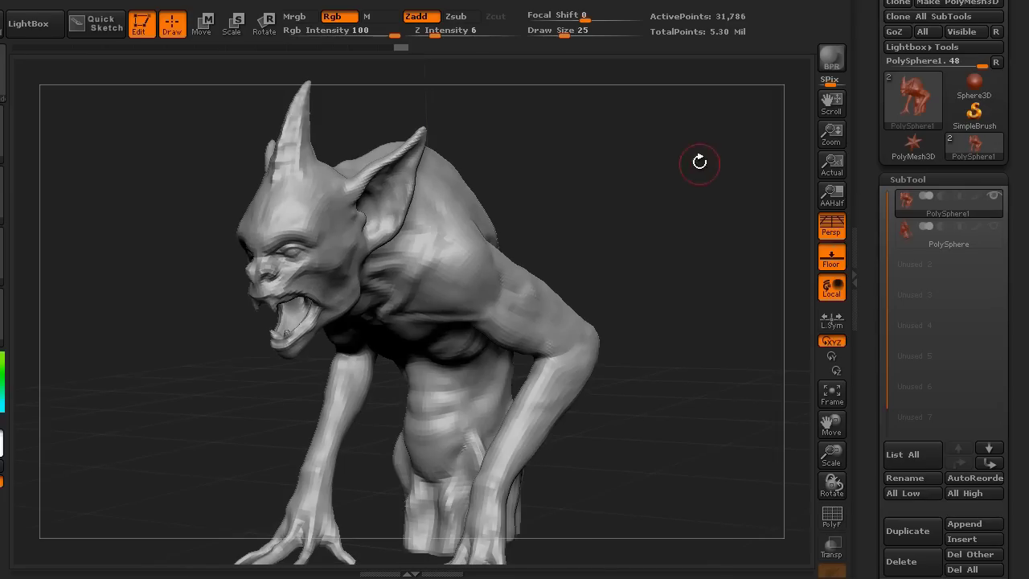
pyautogui.press('d')
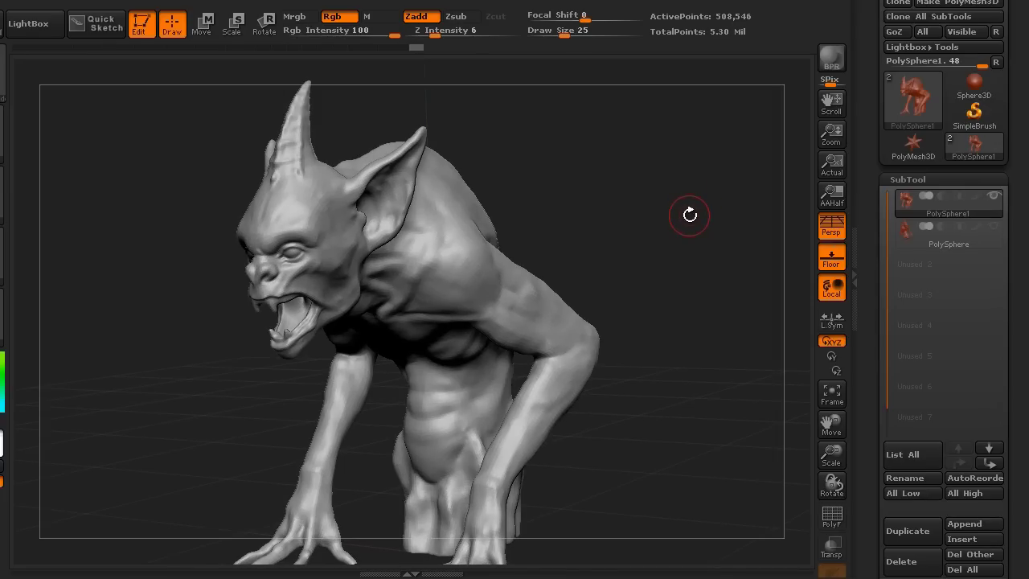
pyautogui.moveTo(690, 215)
pyautogui.mouseDown()
pyautogui.moveTo(671, 230)
pyautogui.moveTo(616, 234)
pyautogui.moveTo(659, 172)
pyautogui.moveTo(678, 202)
pyautogui.moveTo(724, 230)
pyautogui.moveTo(702, 230)
pyautogui.moveTo(908, 233)
pyautogui.mouseUp()
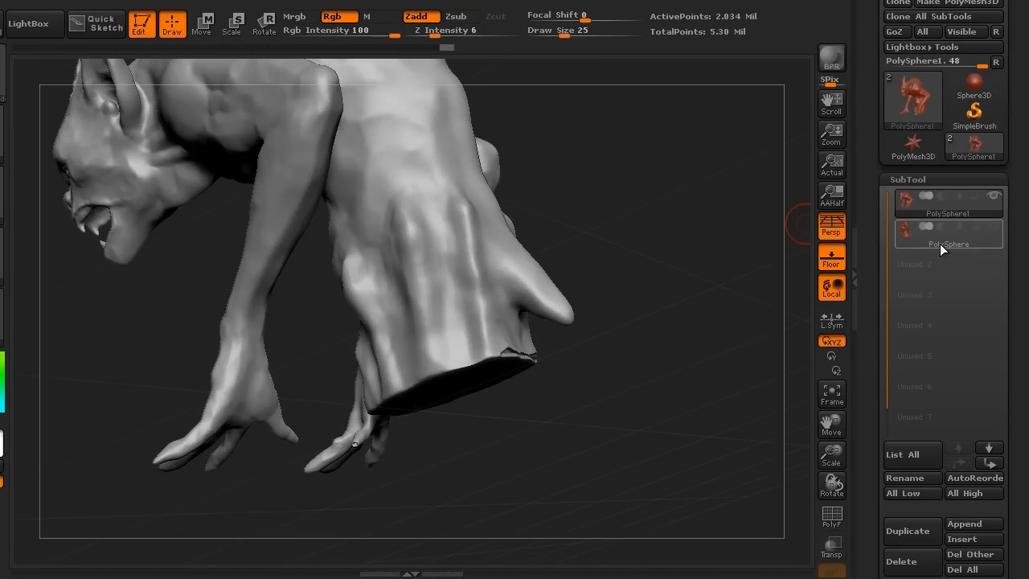
# Select the original PolySphere subtool, delete it and confirm, leaving only the projected remesh.
pyautogui.click(941, 245)
pyautogui.moveTo(1023, 260); pyautogui.dragTo(1012, 235)
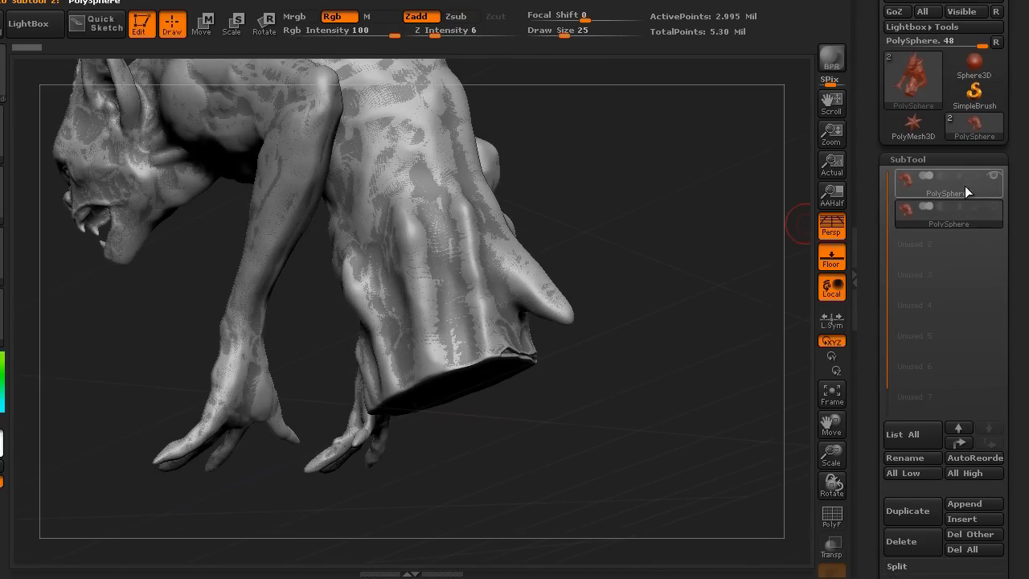
pyautogui.scroll(-5, 936, 281)
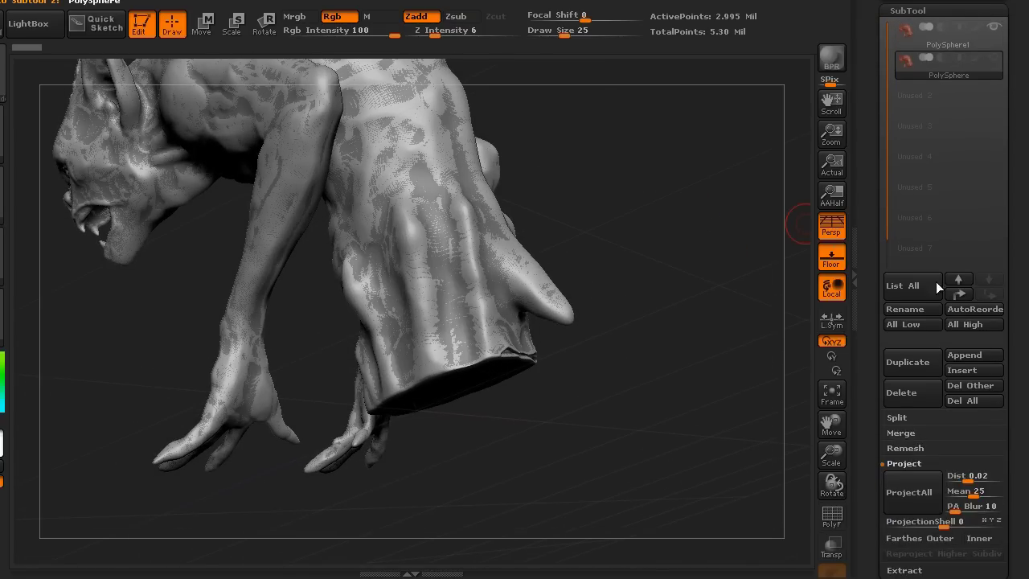
pyautogui.click(920, 393)
pyautogui.click(719, 430)
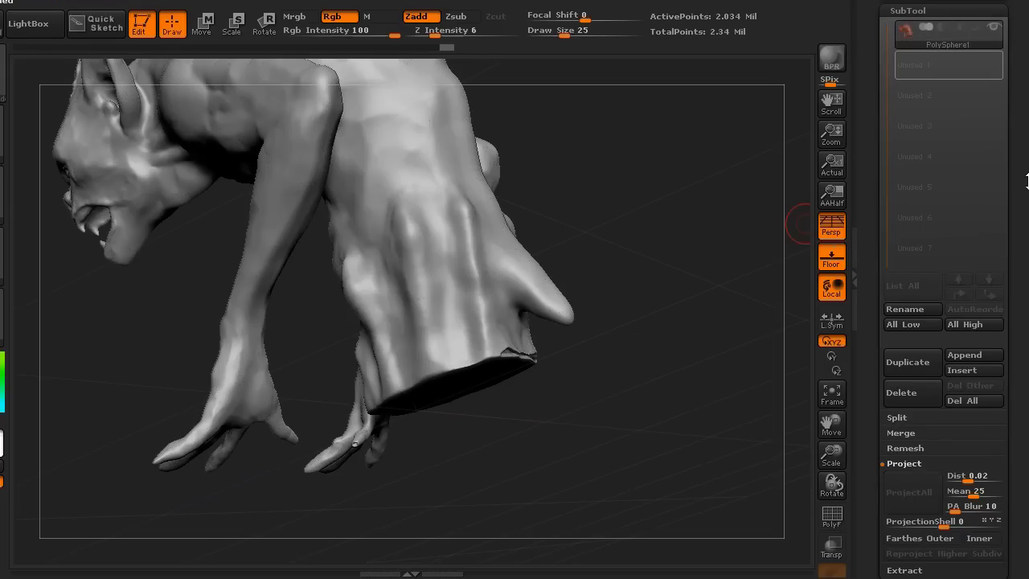
pyautogui.scroll(5, 1028, 181)
pyautogui.moveTo(645, 301)
pyautogui.mouseDown()
pyautogui.moveTo(683, 298)
pyautogui.moveTo(533, 257)
pyautogui.mouseUp()
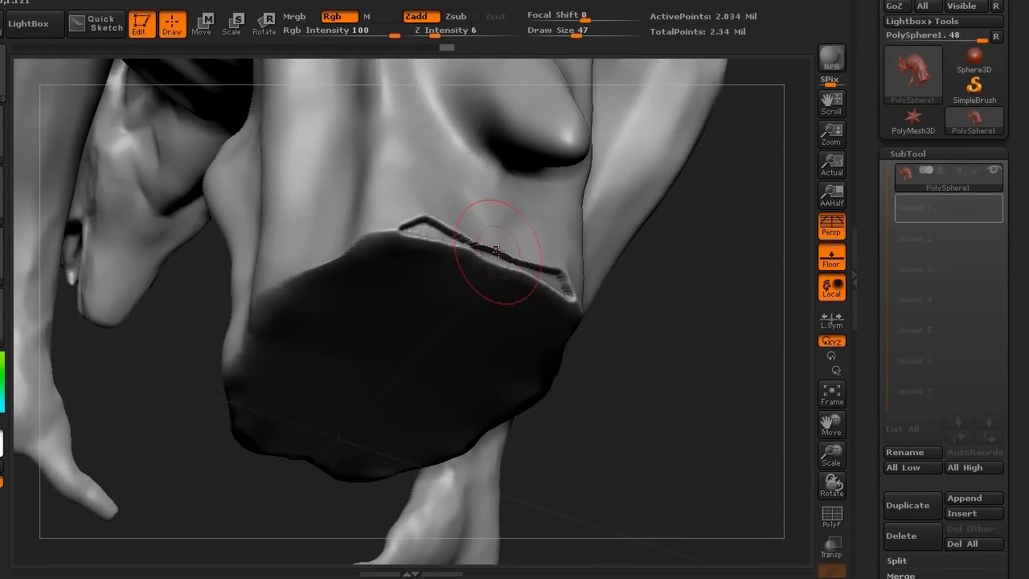
# Smooth the jagged base rim edge at the lowest subdivision level.
pyautogui.keyDown('shift'); pyautogui.moveTo(740, 313); pyautogui.dragTo(741, 314); pyautogui.keyUp('shift')
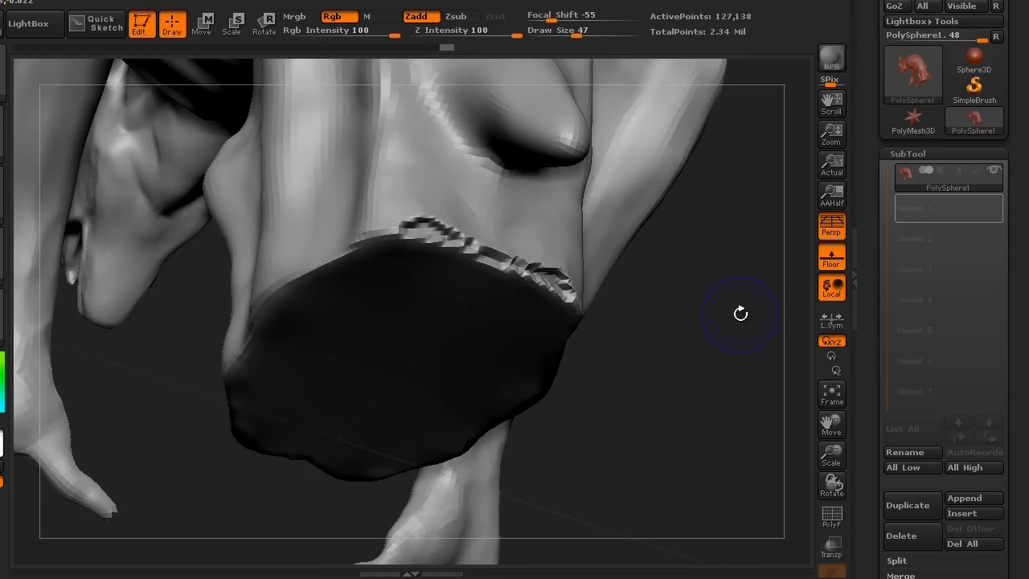
pyautogui.hotkey('shift', 'd')
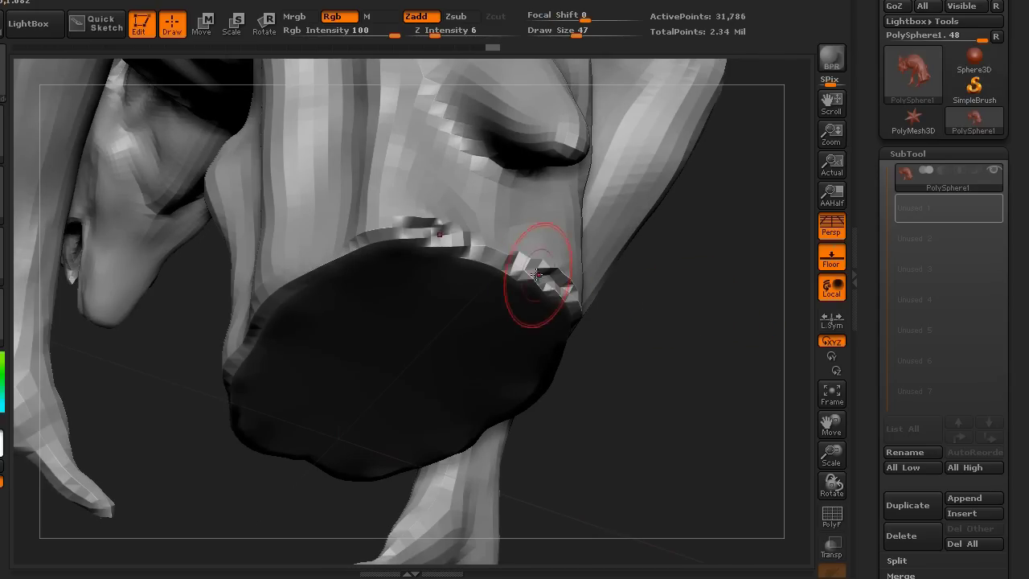
pyautogui.moveTo(420, 214)
pyautogui.keyDown('shift'); pyautogui.mouseDown()
pyautogui.moveTo(402, 214)
pyautogui.moveTo(422, 233)
pyautogui.mouseUp(); pyautogui.keyUp('shift')
pyautogui.moveTo(694, 324); pyautogui.dragTo(609, 298)
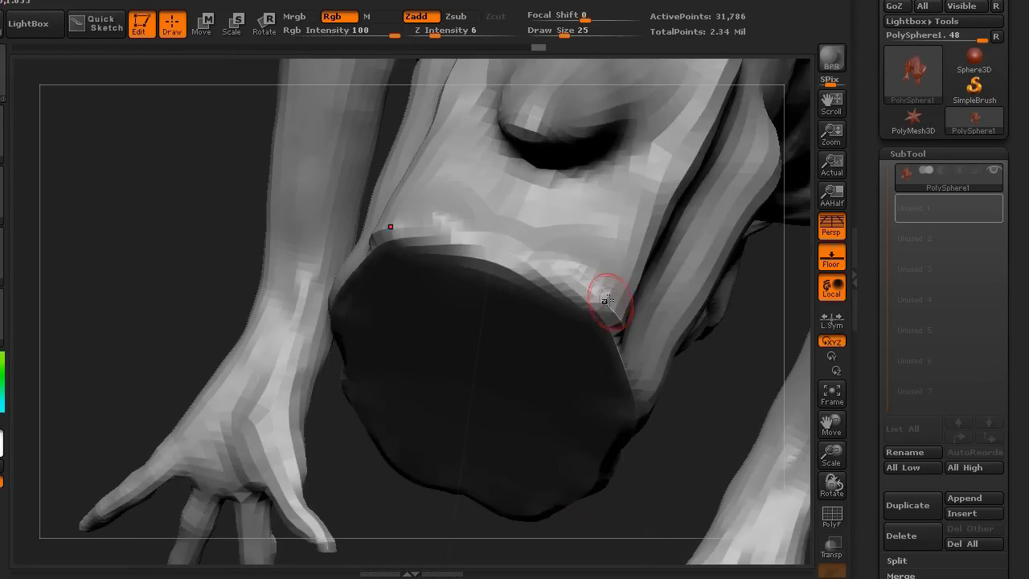
# Smooth the rim crease at each higher subdivision level up to full resolution.
pyautogui.press('d')
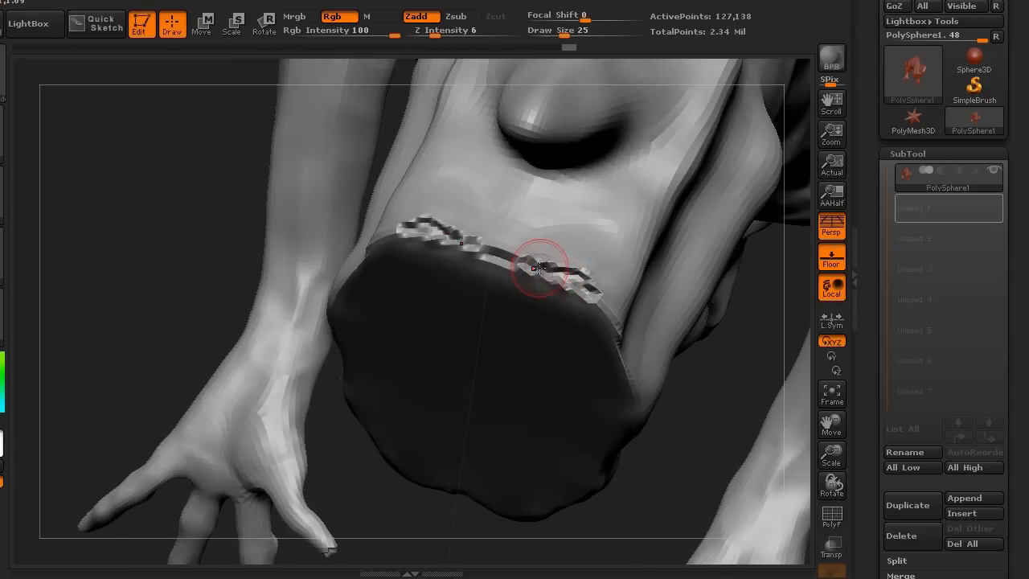
pyautogui.press('d')
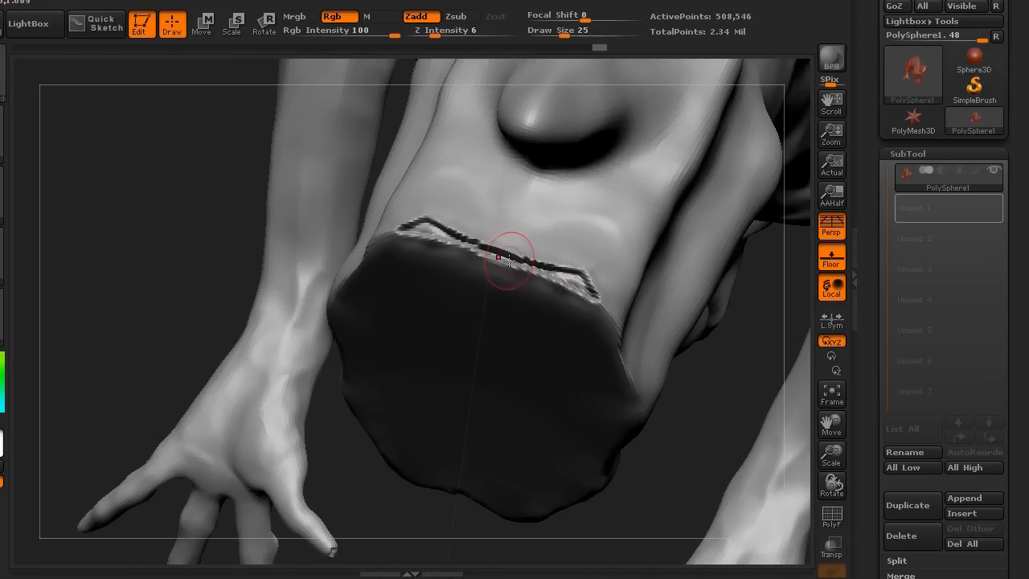
pyautogui.hotkey('shift', 'd')
pyautogui.moveTo(515, 269)
pyautogui.keyDown('shift'); pyautogui.mouseDown()
pyautogui.moveTo(482, 237)
pyautogui.moveTo(419, 225)
pyautogui.moveTo(489, 239)
pyautogui.moveTo(600, 286)
pyautogui.moveTo(564, 296)
pyautogui.mouseUp(); pyautogui.keyUp('shift')
pyautogui.press('d')
pyautogui.moveTo(494, 237)
pyautogui.keyDown('shift'); pyautogui.mouseDown()
pyautogui.moveTo(426, 225)
pyautogui.moveTo(525, 260)
pyautogui.mouseUp(); pyautogui.keyUp('shift')
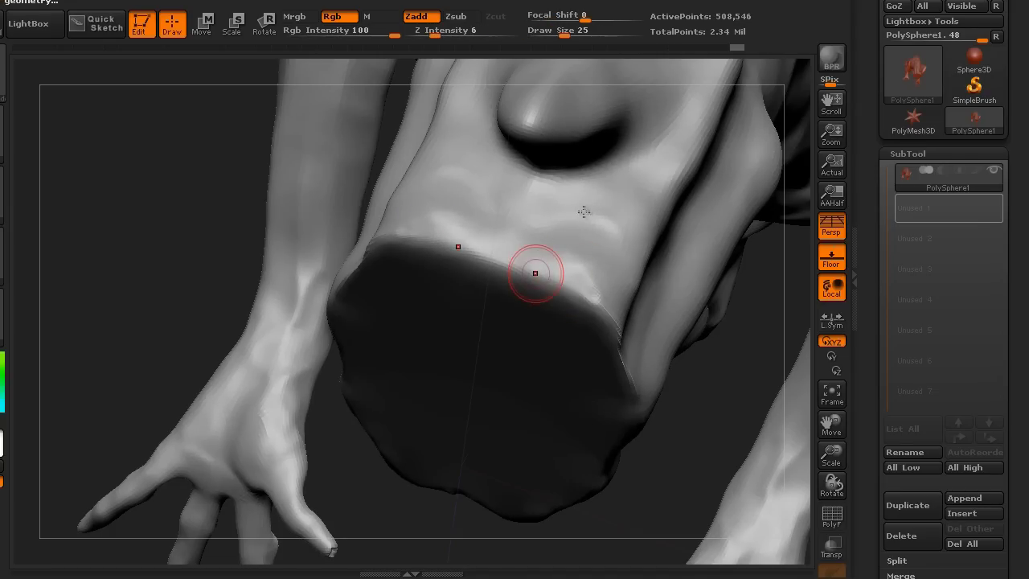
pyautogui.press('d')
pyautogui.moveTo(475, 237)
pyautogui.keyDown('shift'); pyautogui.mouseDown()
pyautogui.moveTo(579, 286)
pyautogui.moveTo(433, 230)
pyautogui.mouseUp(); pyautogui.keyUp('shift')
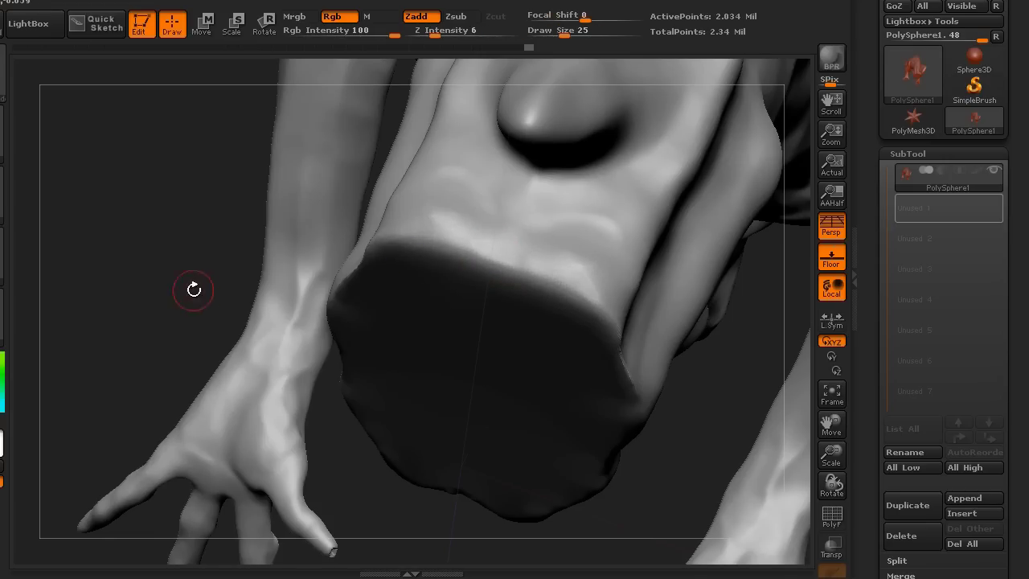
# Orbit around the bust to check the smoothed rim, ending at the top subdivision level.
pyautogui.moveTo(196, 287); pyautogui.dragTo(184, 271)
pyautogui.moveTo(580, 302); pyautogui.dragTo(499, 282)
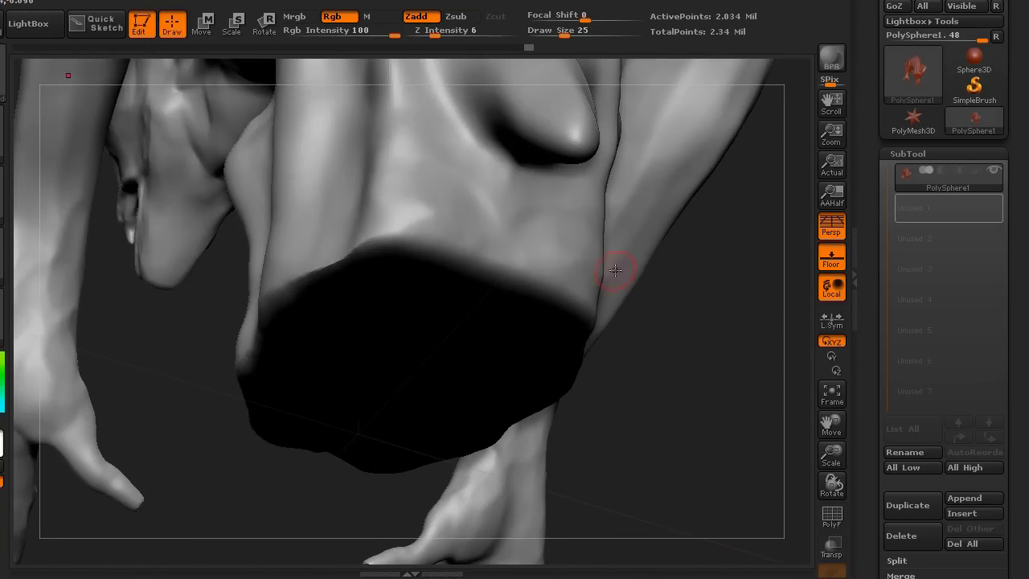
pyautogui.moveTo(615, 270); pyautogui.dragTo(717, 301)
pyautogui.hotkey('shift', 'd')
pyautogui.hotkey('shift', 'd')
pyautogui.hotkey('shift', 'd')
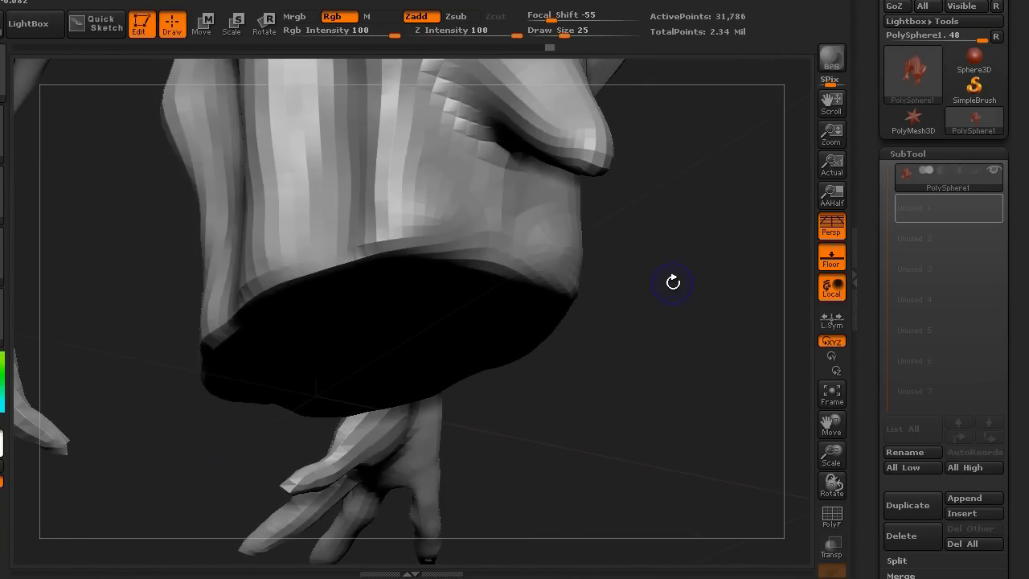
pyautogui.press('d')
pyautogui.press('d')
pyautogui.press('d')
pyautogui.moveTo(739, 259)
pyautogui.mouseDown()
pyautogui.moveTo(678, 218)
pyautogui.moveTo(654, 287)
pyautogui.moveTo(726, 313)
pyautogui.moveTo(719, 263)
pyautogui.moveTo(673, 259)
pyautogui.moveTo(710, 361)
pyautogui.moveTo(710, 303)
pyautogui.moveTo(692, 294)
pyautogui.moveTo(730, 272)
pyautogui.mouseUp()
# Orbit to frame the whole bust and set the brush Draw Size to 22.
pyautogui.moveTo(693, 271); pyautogui.dragTo(703, 187)
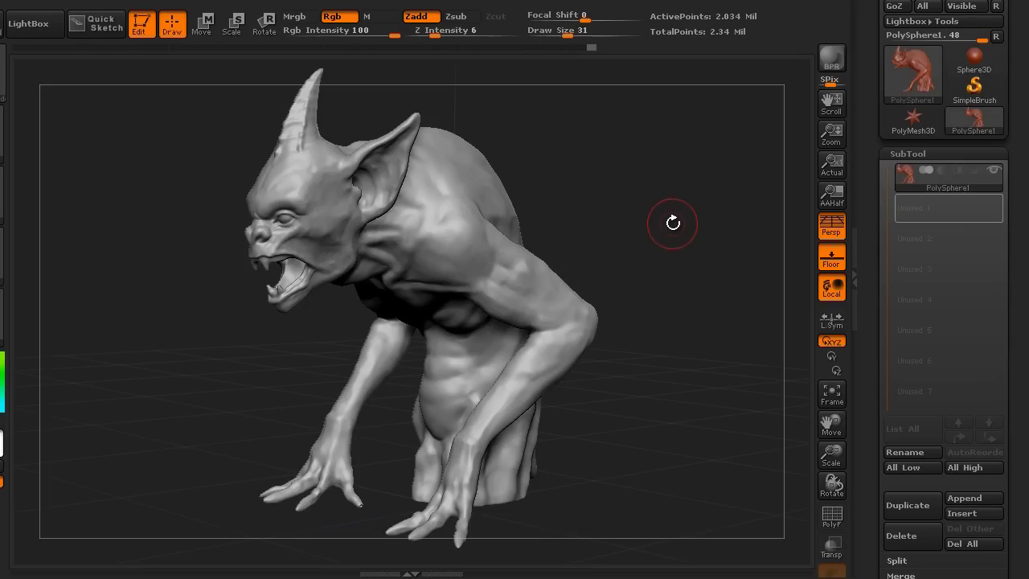
pyautogui.press('s')
pyautogui.moveTo(673, 222); pyautogui.dragTo(661, 222)
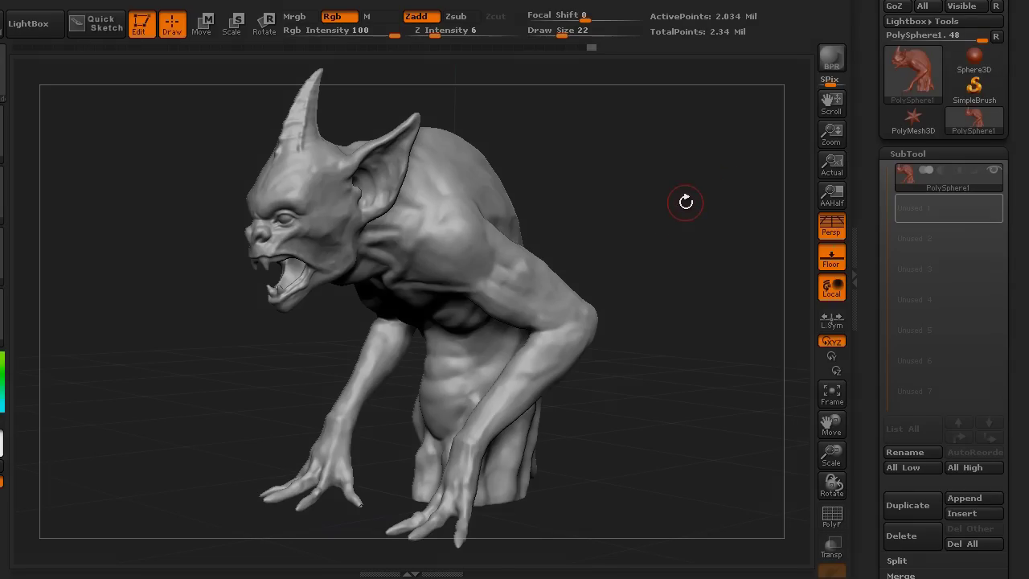